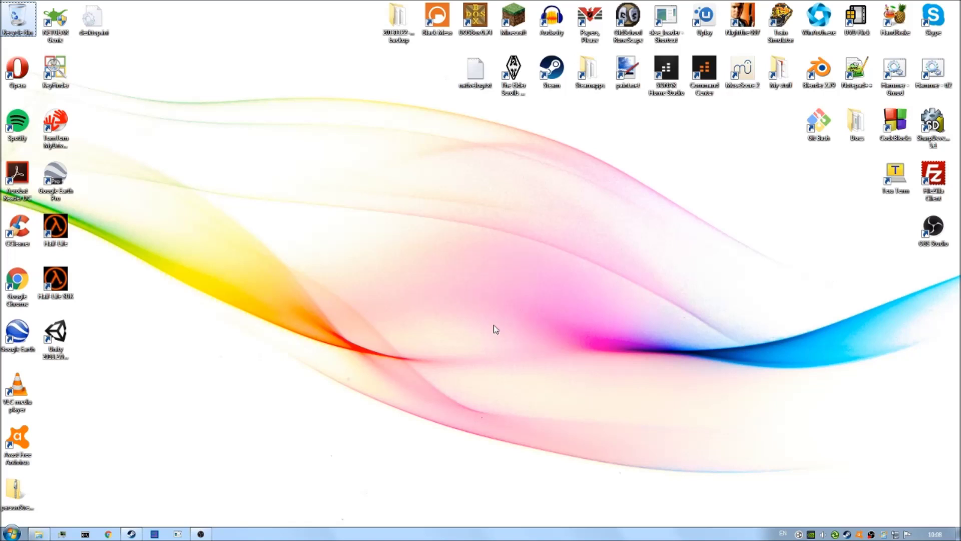
Step: Open splashmain1.bmp from D:\#usefulstuff in Windows Photo Gallery and move the viewer aside
left_click(39, 533)
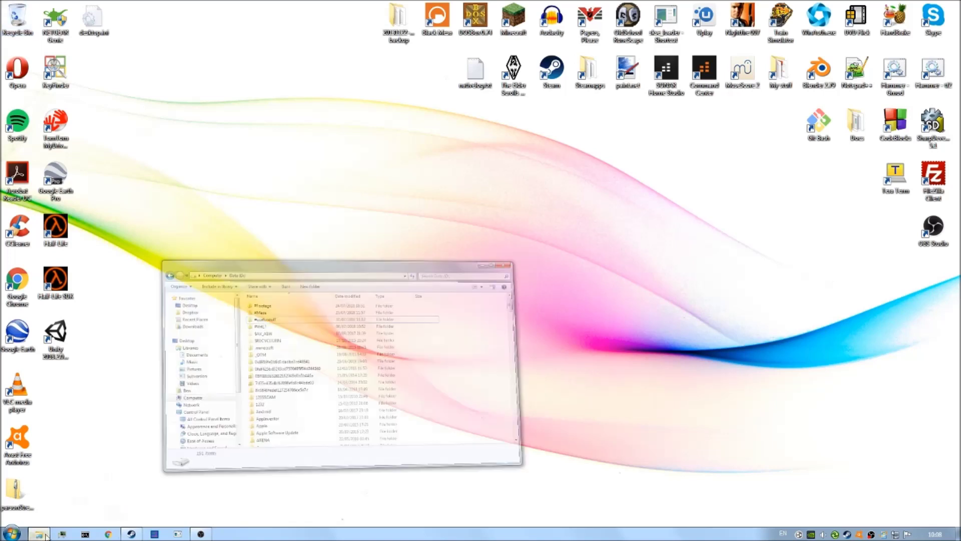
double_click(370, 225)
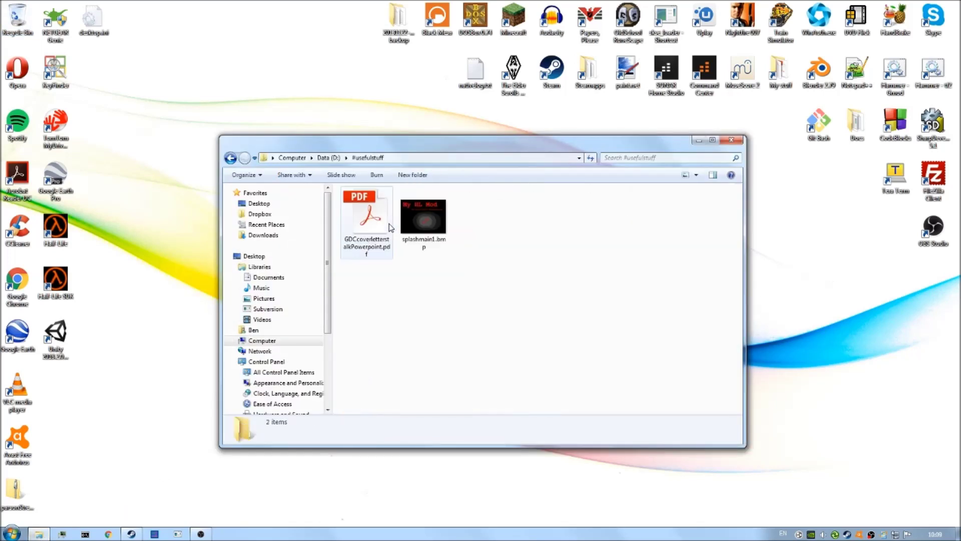
double_click(433, 229)
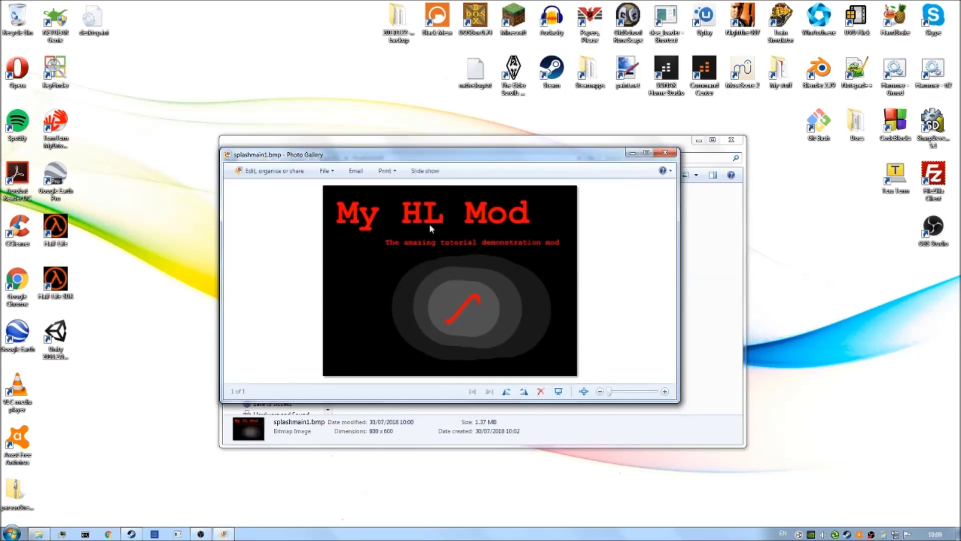
left_click_drag(468, 158, 498, 162)
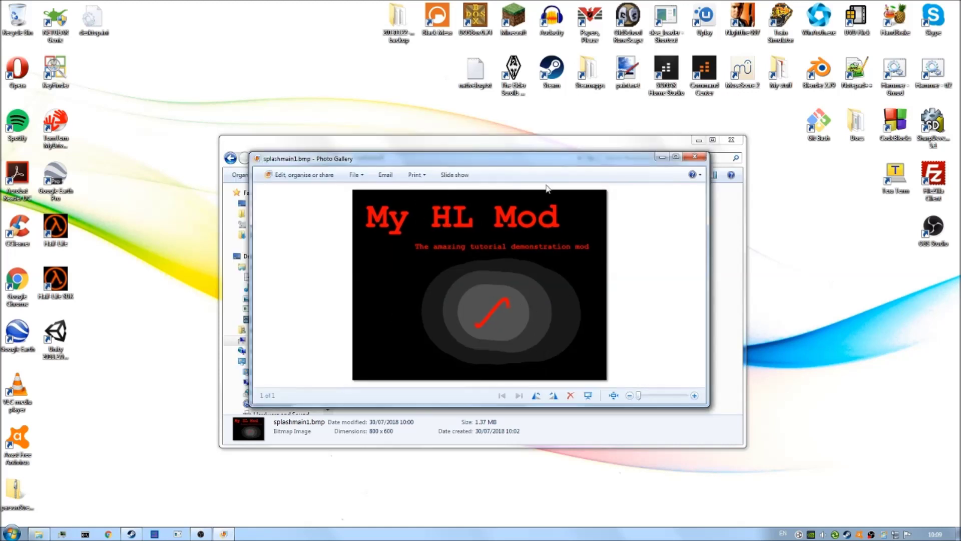
left_click(359, 176)
Step: Confirm in Properties that the image is 800 x 600 pixels, then close Photo Gallery
left_click(381, 244)
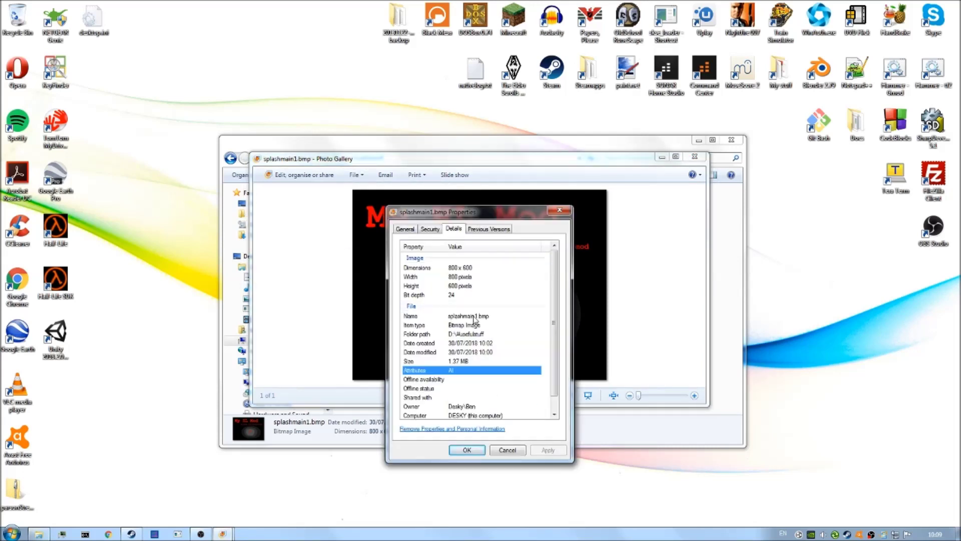
left_click(462, 327)
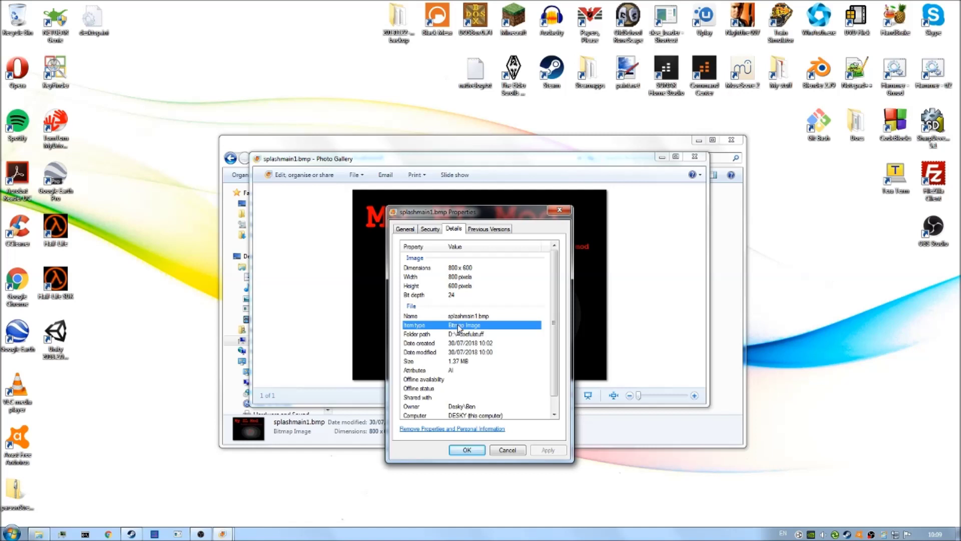
left_click(468, 279)
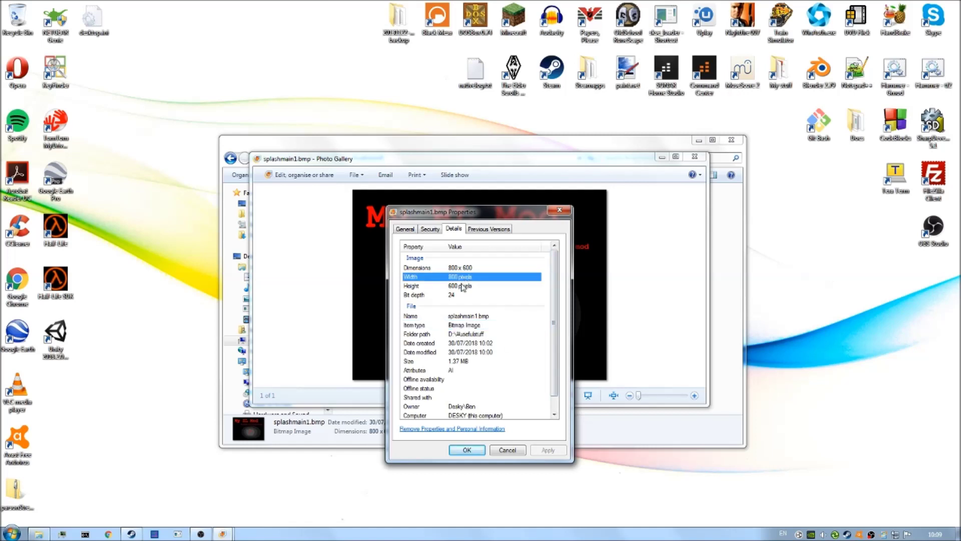
left_click(463, 286)
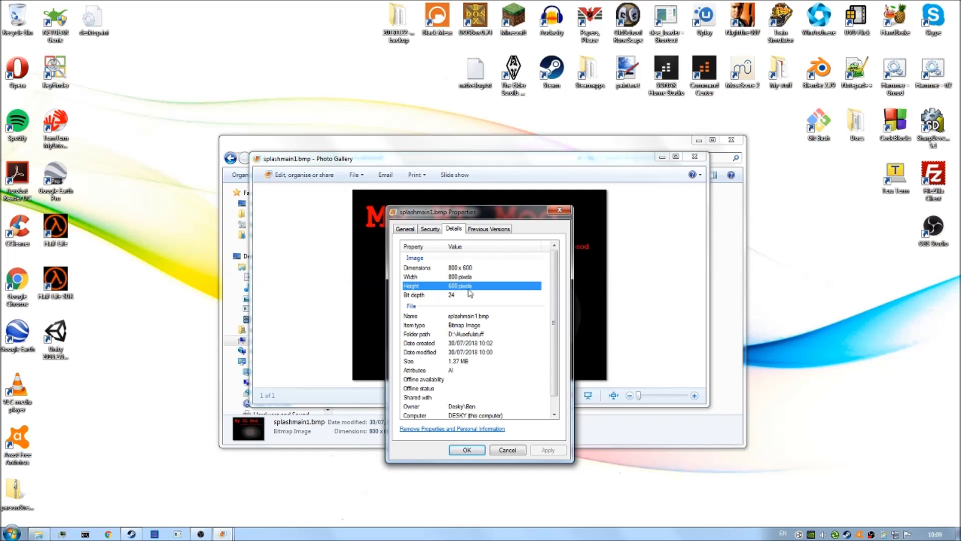
left_click(448, 277)
left_click(458, 287)
left_click(475, 277)
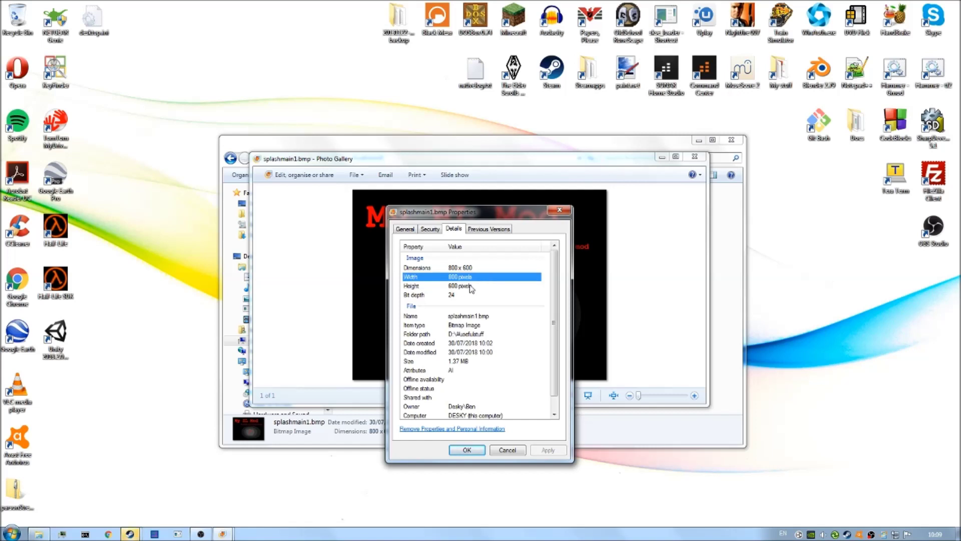
left_click(466, 285)
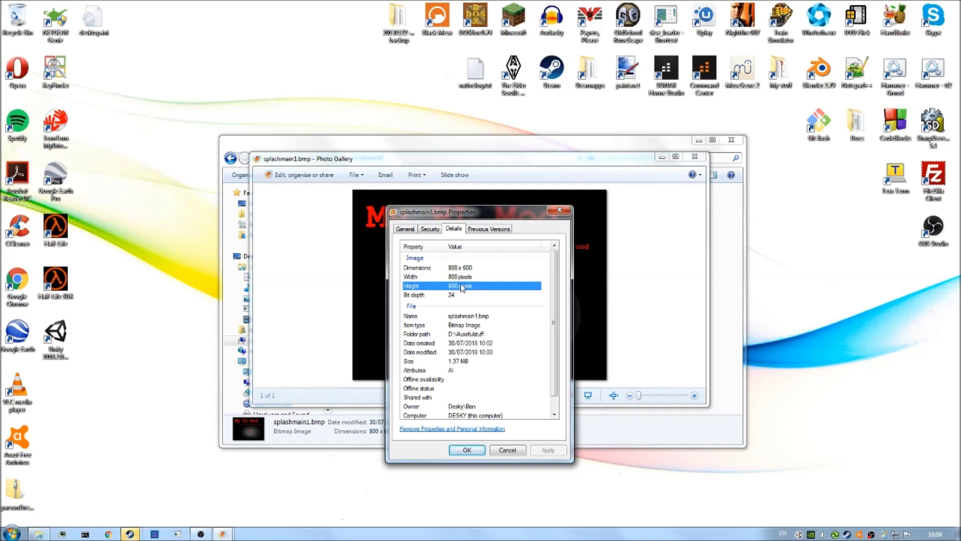
left_click(559, 209)
left_click(695, 157)
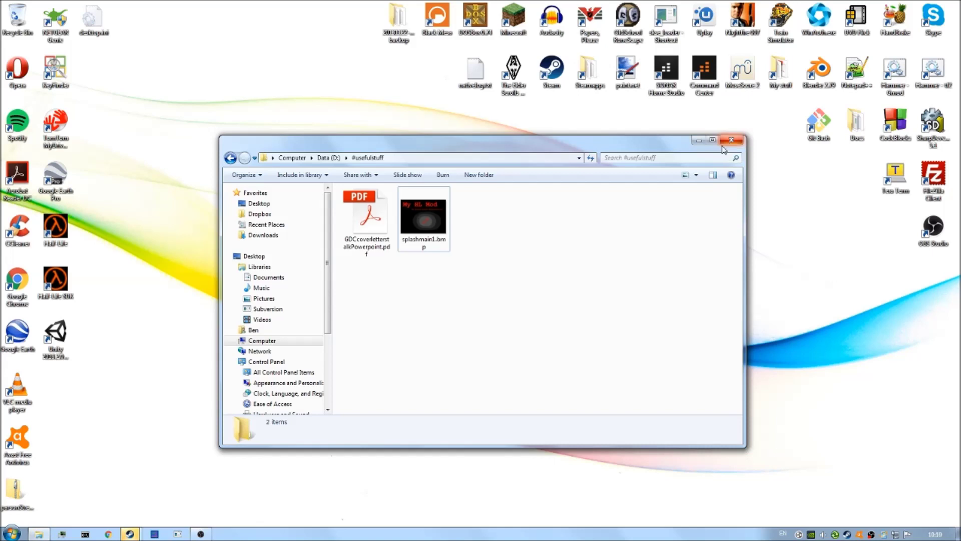
Step: Close the old window and browse Steamapps > common > Half-Life > example_mod
mouse_move(428, 227)
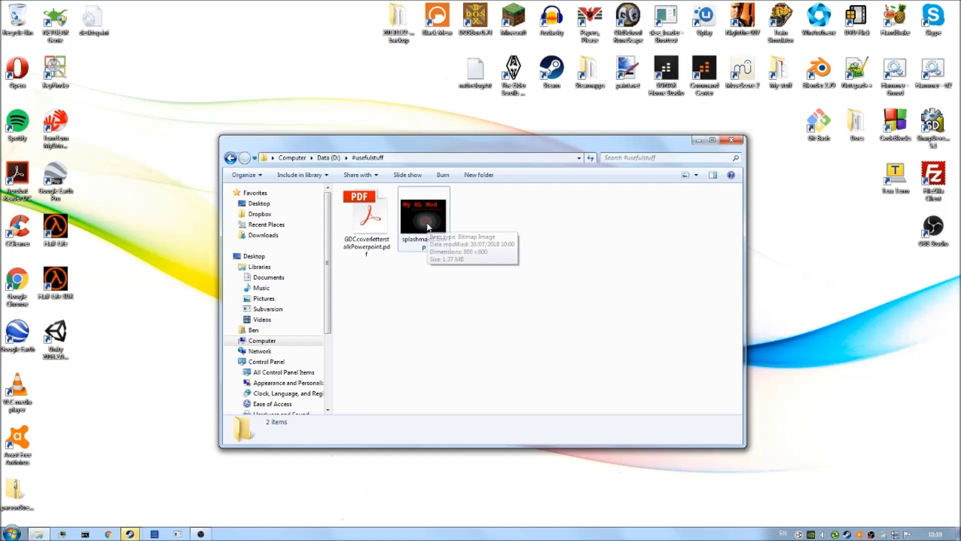
left_click(731, 140)
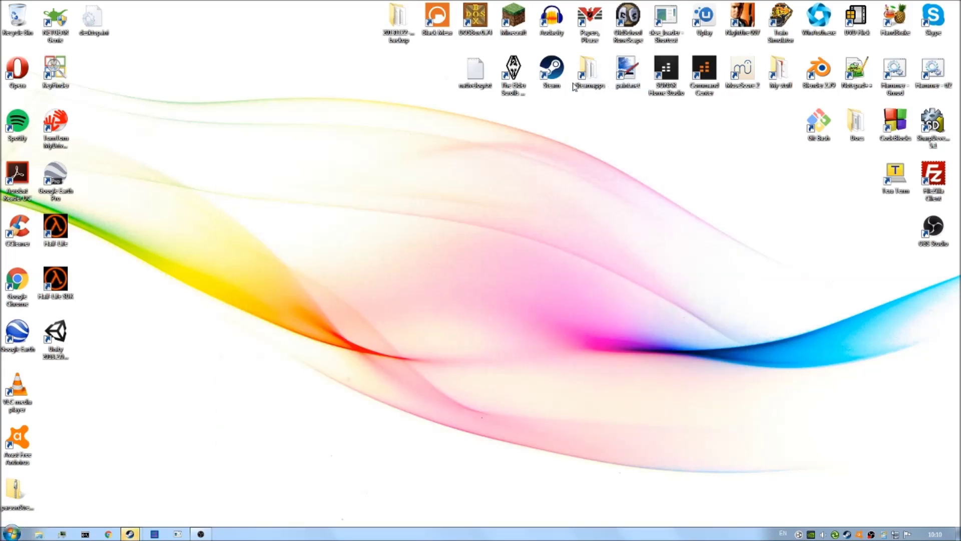
double_click(587, 74)
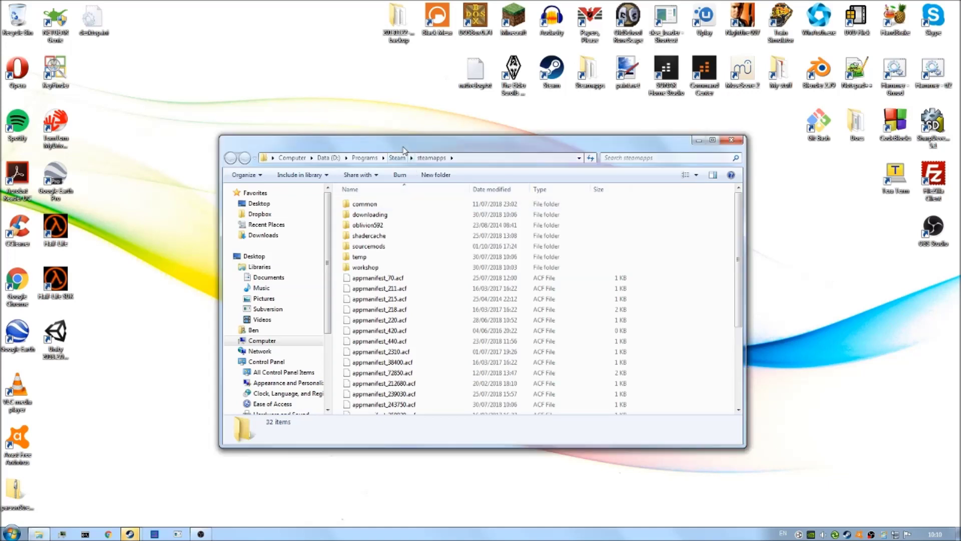
double_click(365, 204)
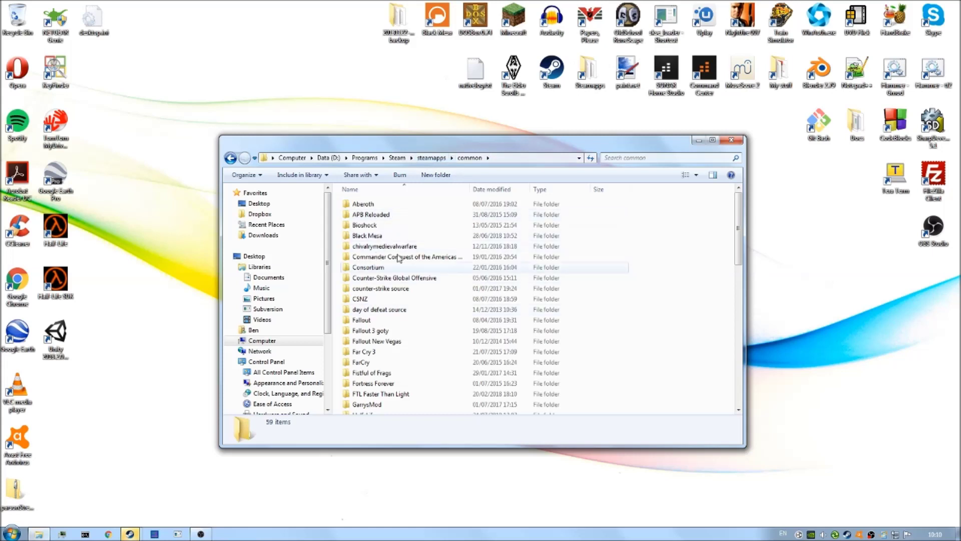
scroll(393, 320, "down", 4)
double_click(391, 293)
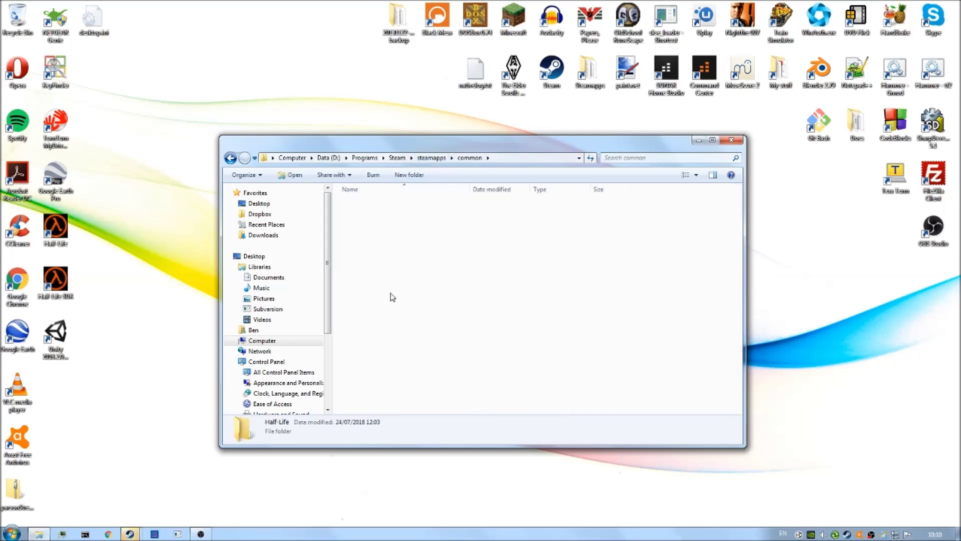
left_click(389, 204)
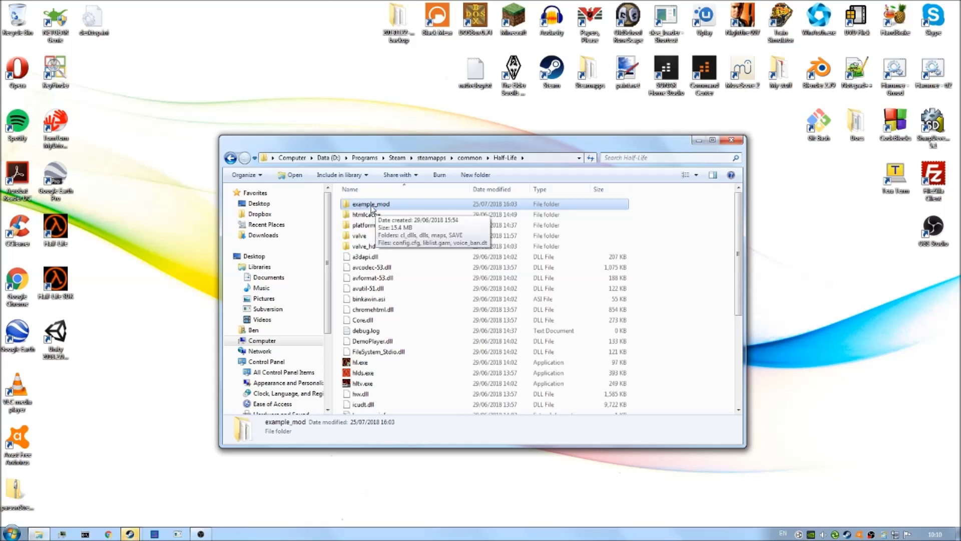
double_click(380, 203)
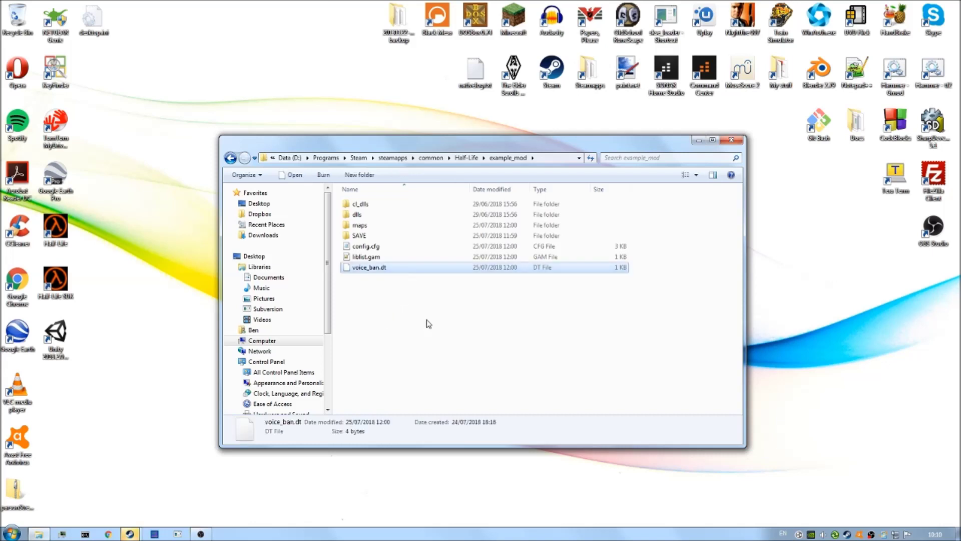
mouse_move(382, 303)
left_mouse_down()
mouse_move(384, 256)
mouse_move(453, 316)
mouse_move(391, 309)
left_mouse_up()
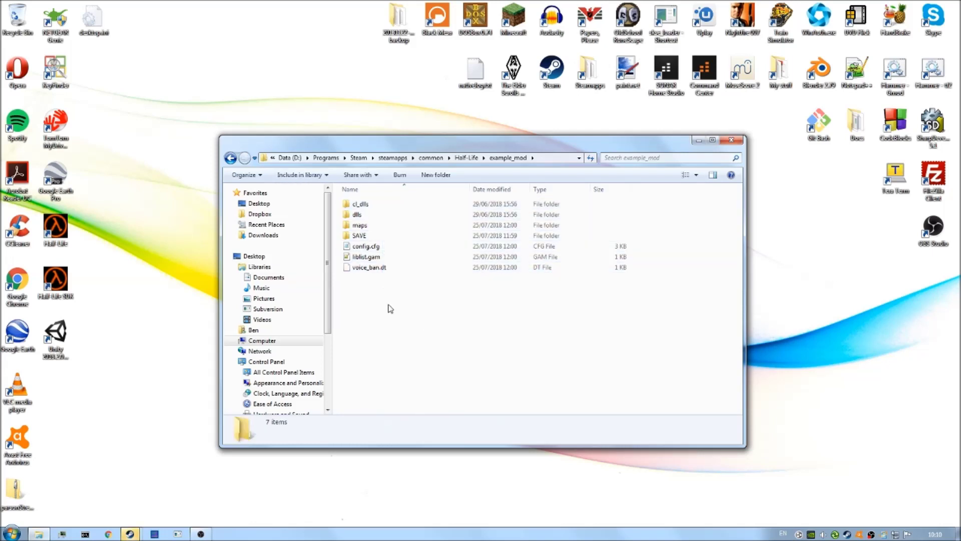
Step: Create a new folder named resource inside example_mod
left_click(441, 175)
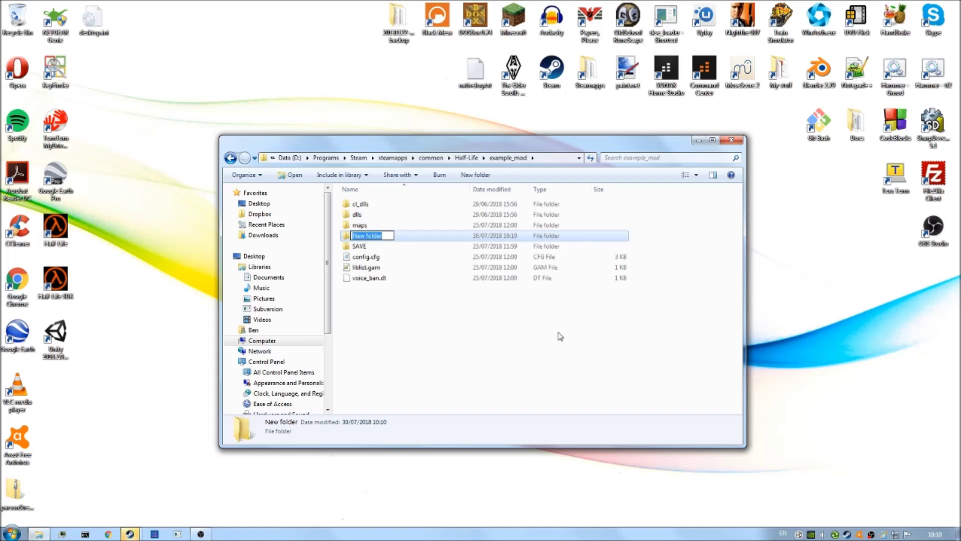
type("resource")
key("Return")
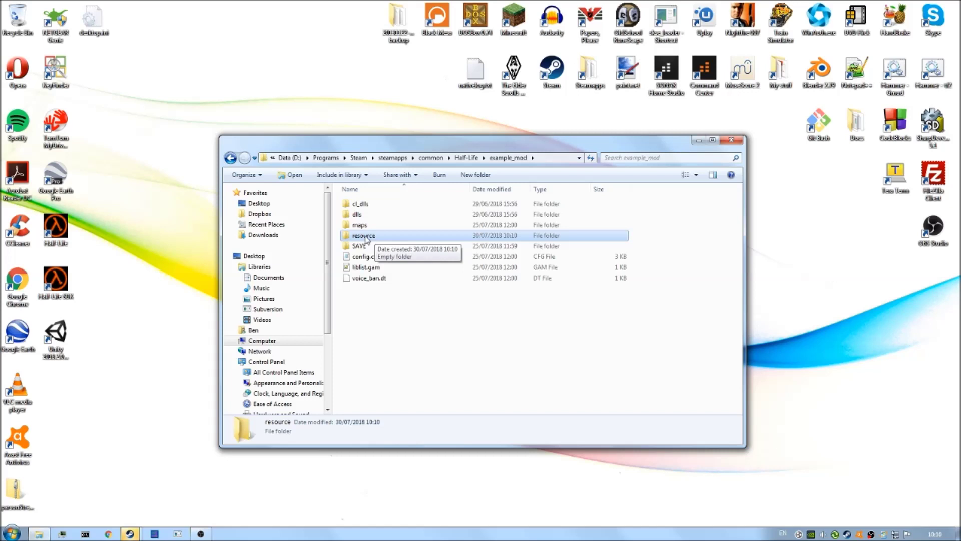
Step: Inside the resource folder, create a folder named background and open it
double_click(367, 239)
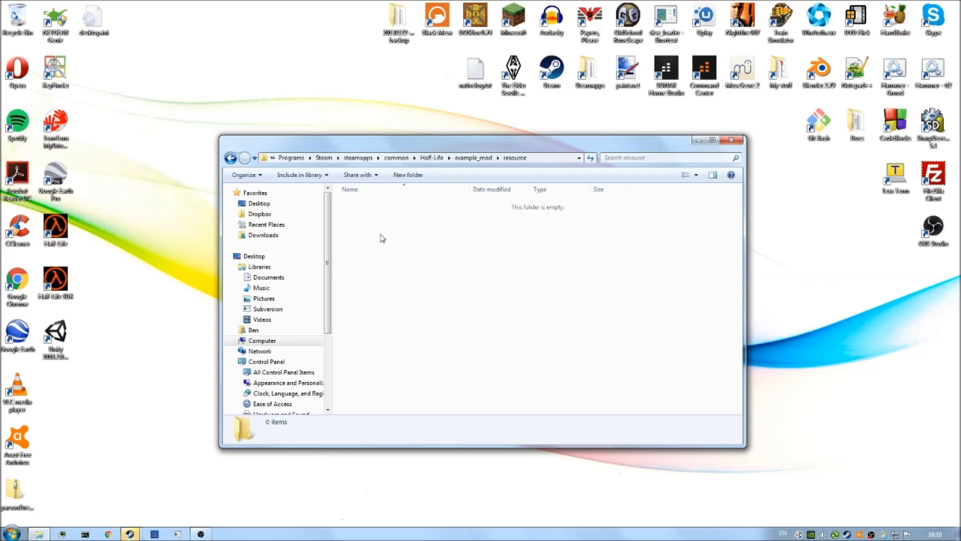
left_click(408, 174)
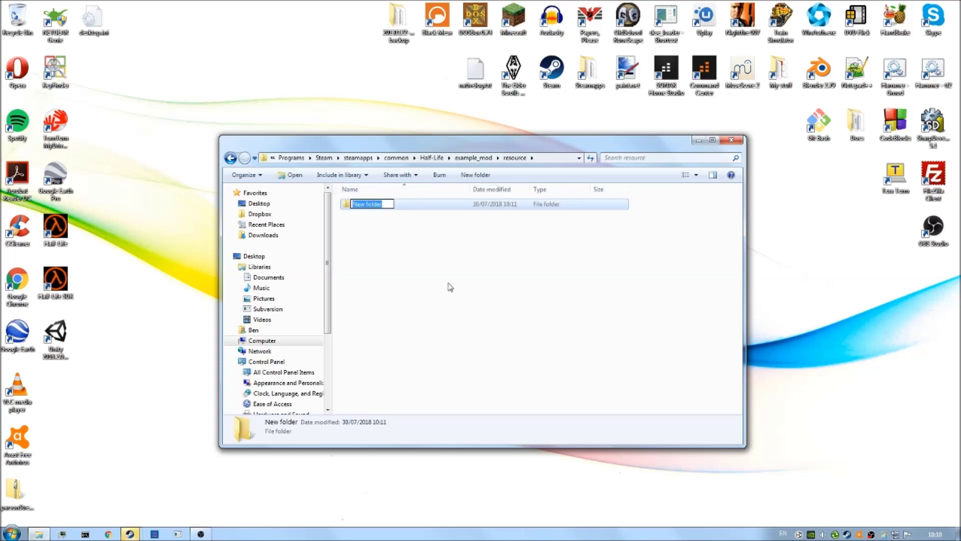
key("BackSpace")
type("background")
key("Return")
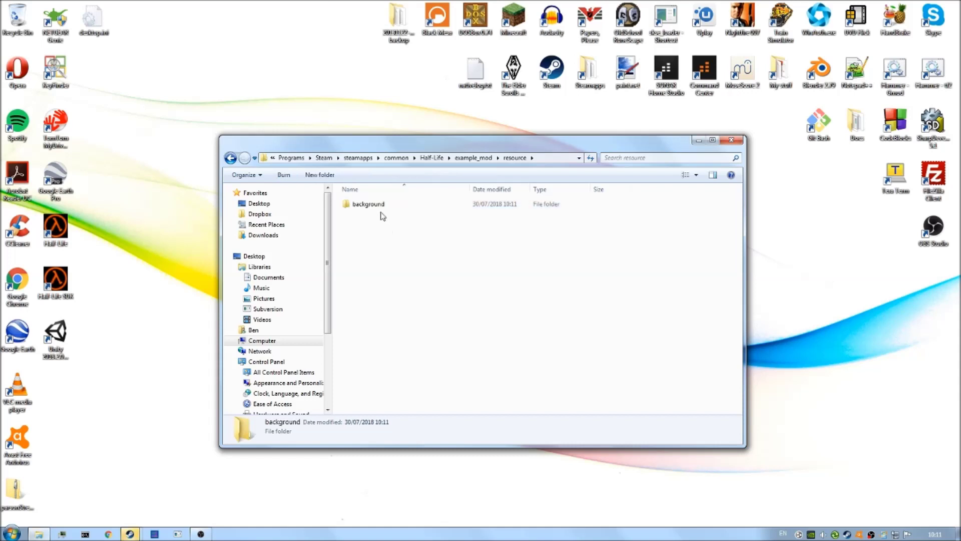
left_click(374, 221)
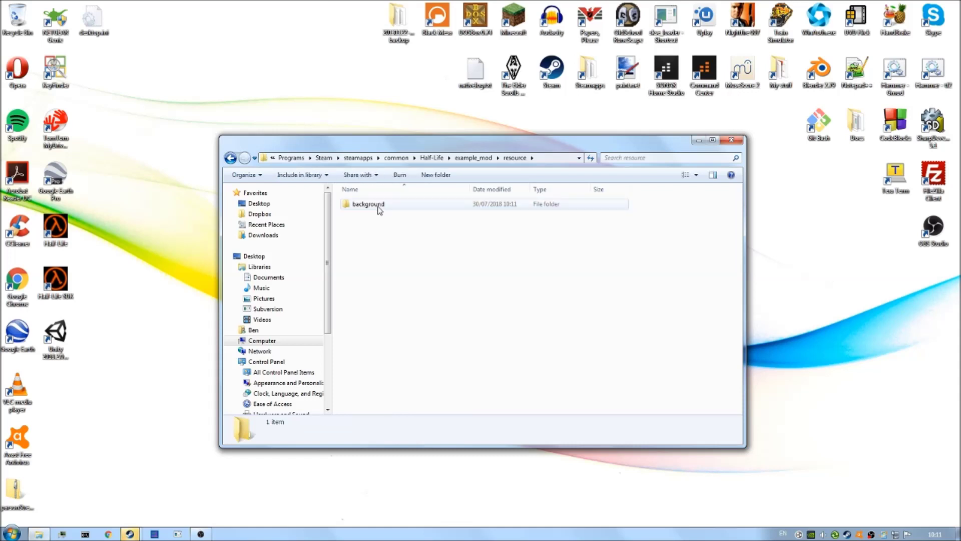
left_click(376, 208)
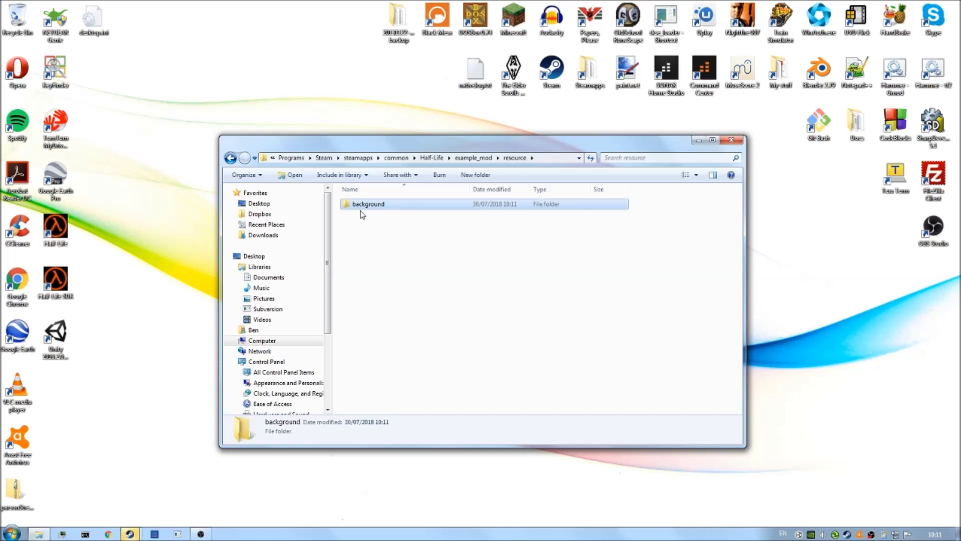
left_click(389, 224)
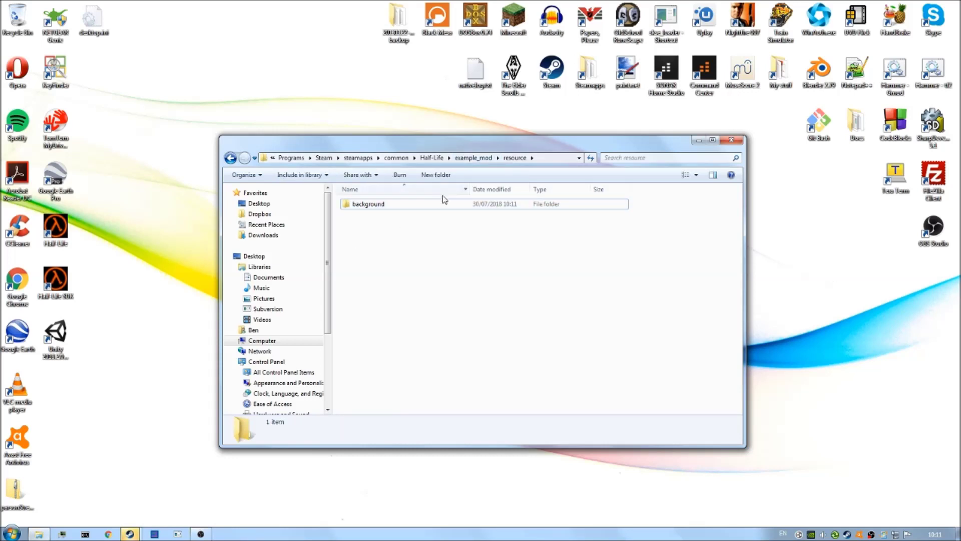
left_click(421, 209)
double_click(422, 209)
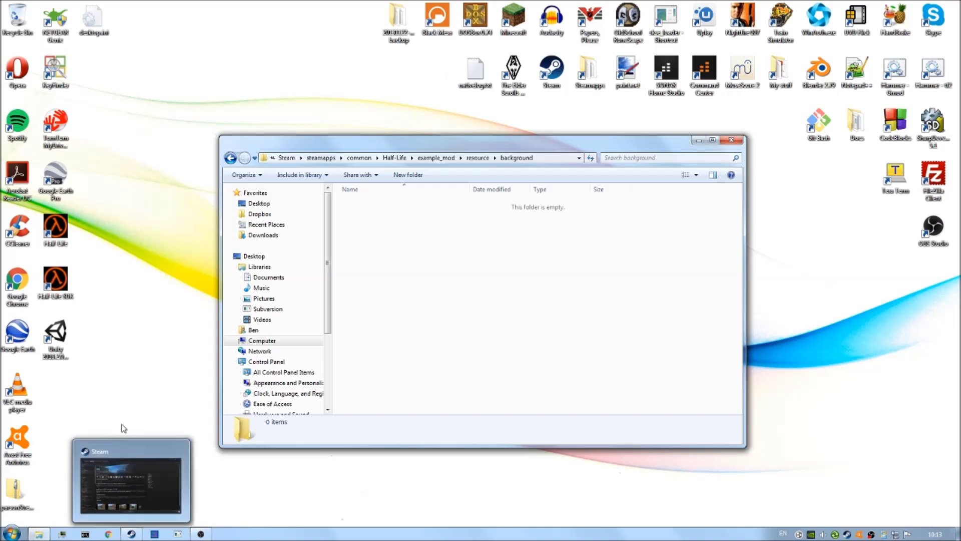
Step: Launch Google Chrome from the taskbar
left_click(108, 534)
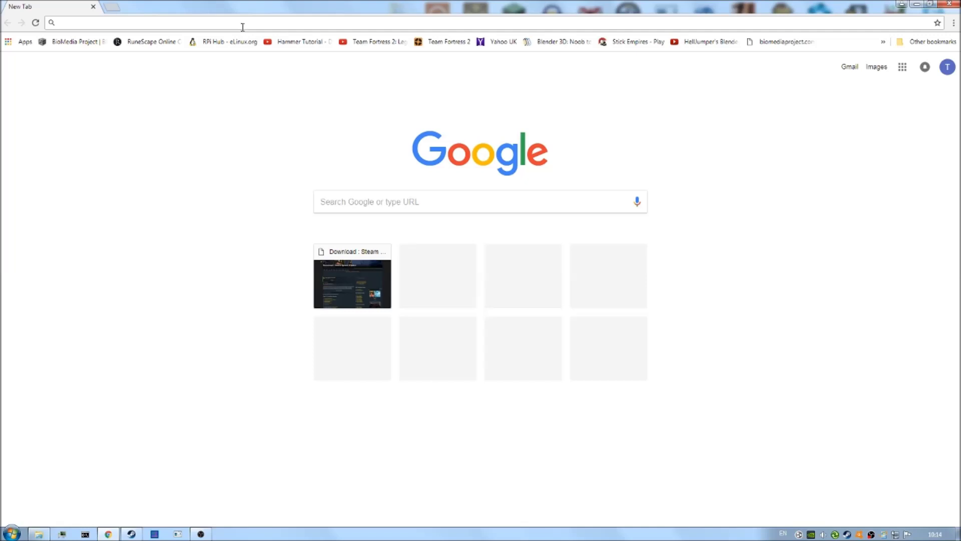
Step: Go to the pasted GameBanana Steam Splash Creator page and run the downloaded steam_splash_creator.exe
type("https://gamebanana.com/tools/download/5014")
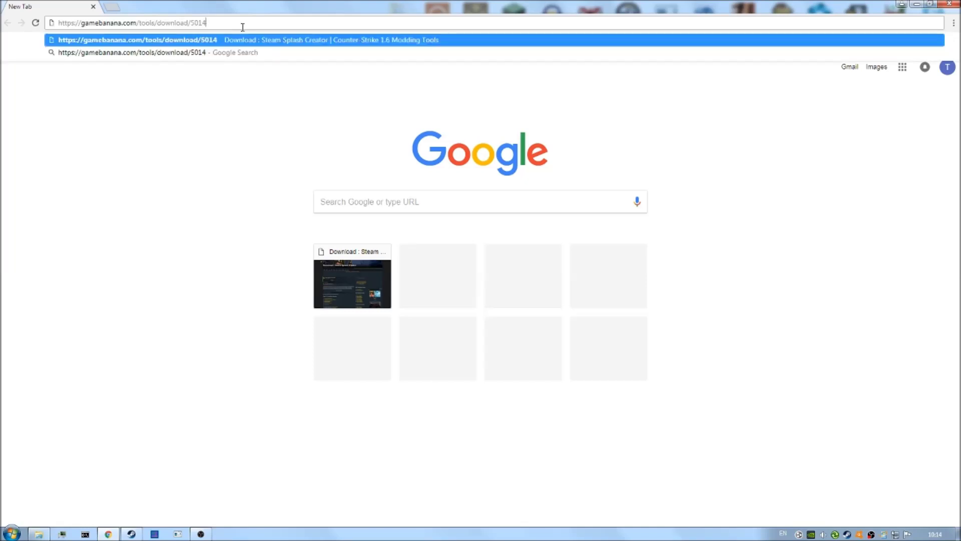
key("Return")
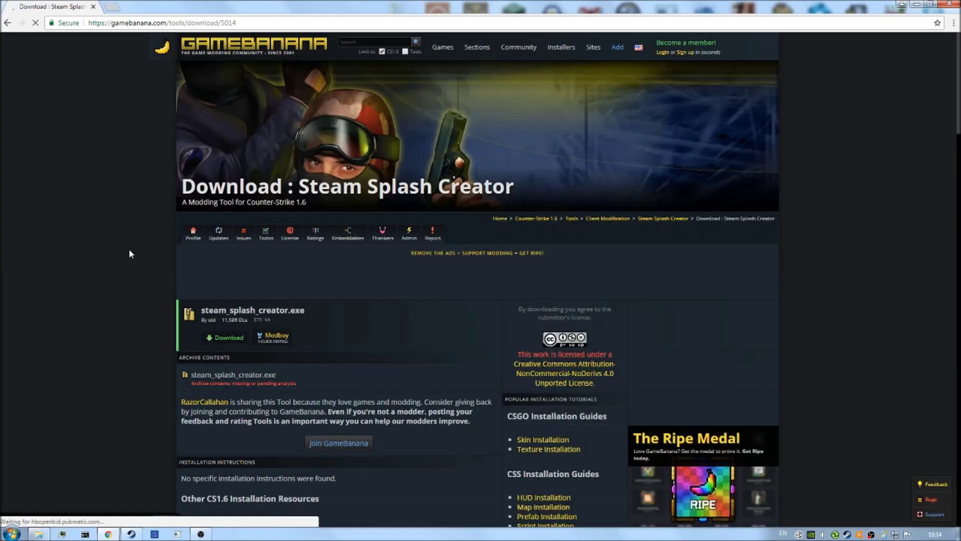
scroll(225, 296, "down", 1)
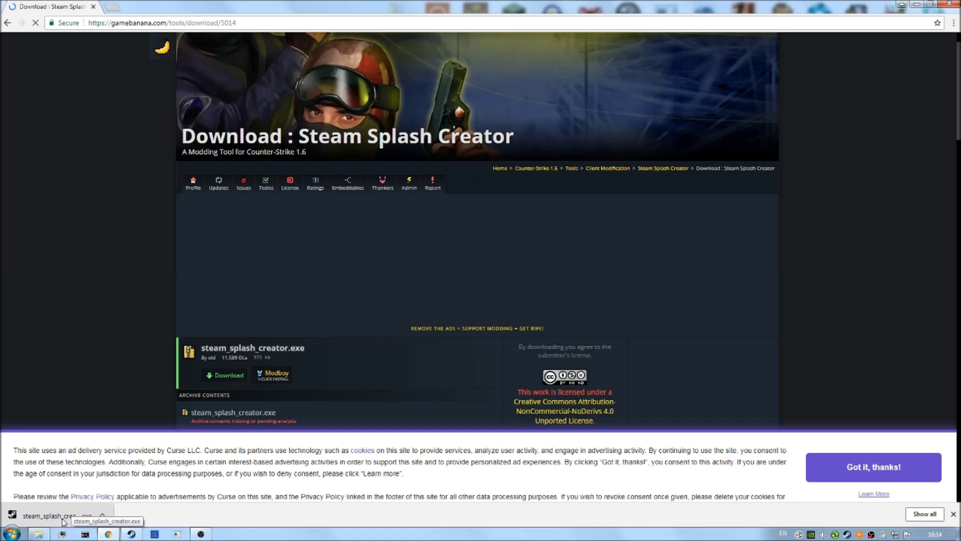
left_click(64, 519)
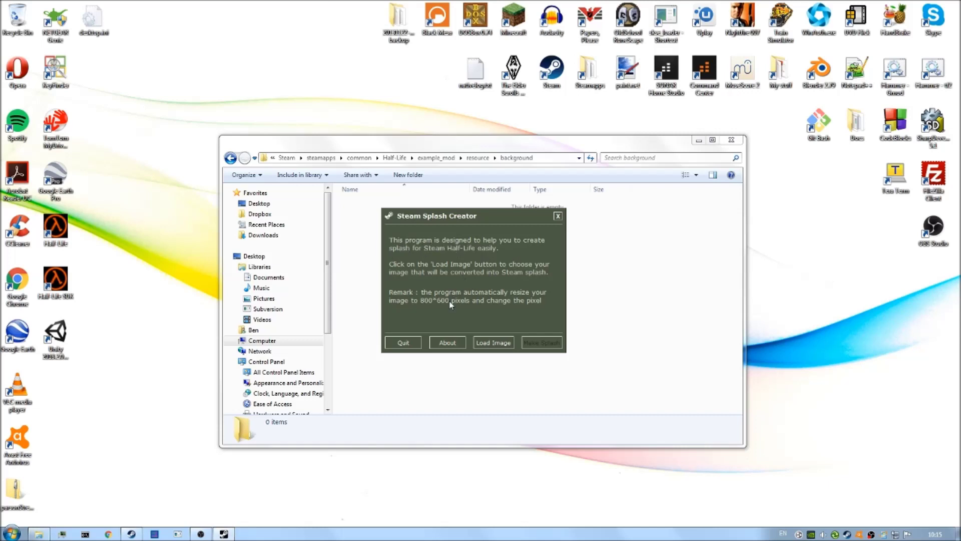
Step: Load splashmain1.bmp from D:\#usefulstuff as the splash image and start creating the splash
left_click(489, 343)
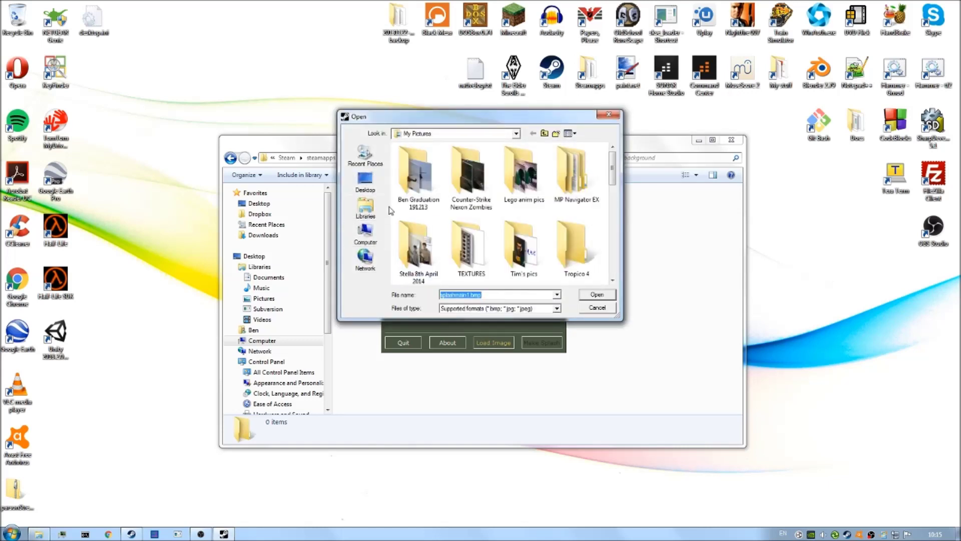
left_click(371, 242)
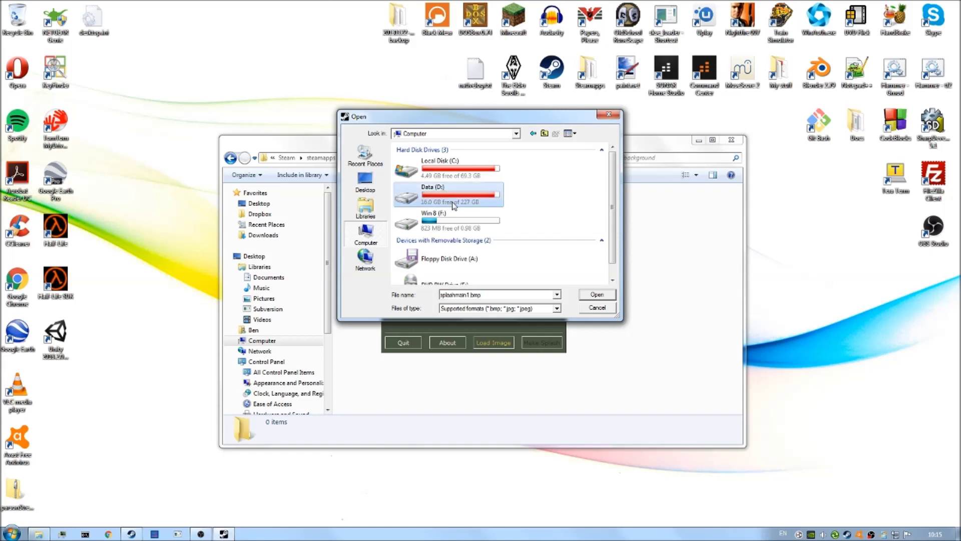
double_click(447, 192)
double_click(423, 178)
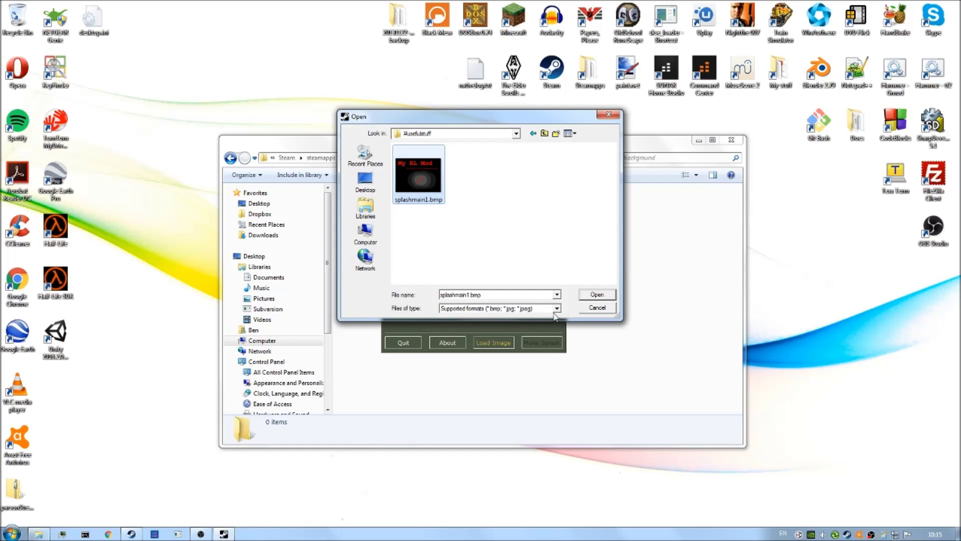
left_click(601, 296)
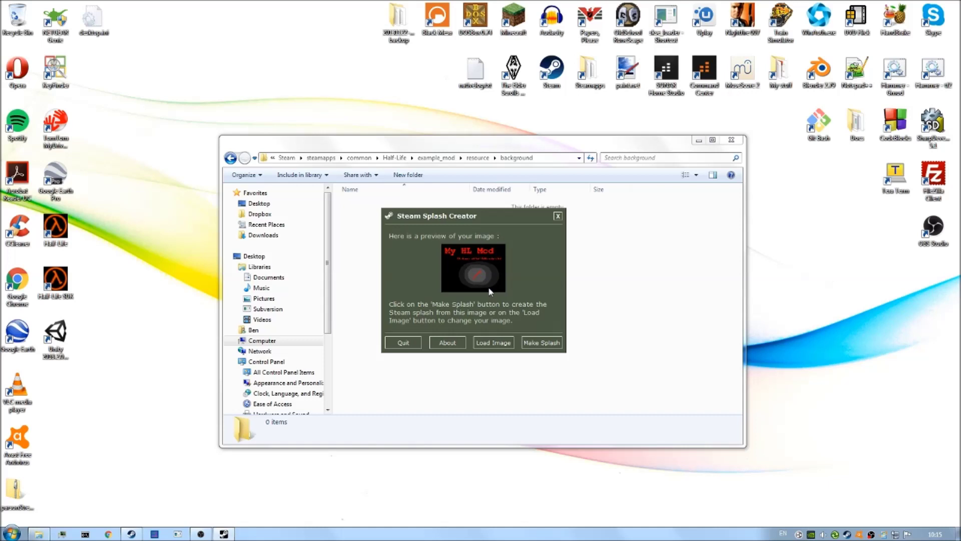
left_click(532, 345)
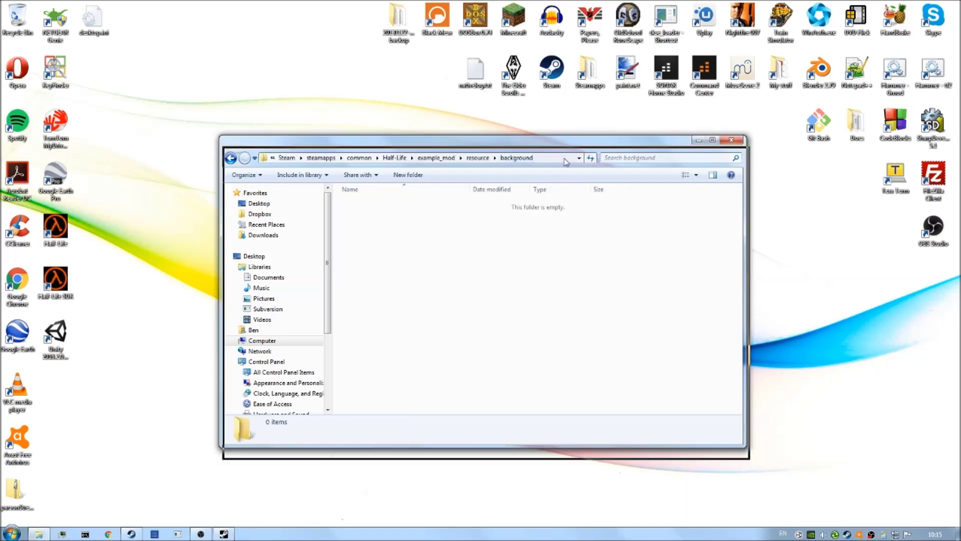
Step: Reopen example_mod\resource\background in Explorer, then minimize Explorer to reveal the folder picker
left_click_drag(550, 141, 530, 157)
left_click(407, 176)
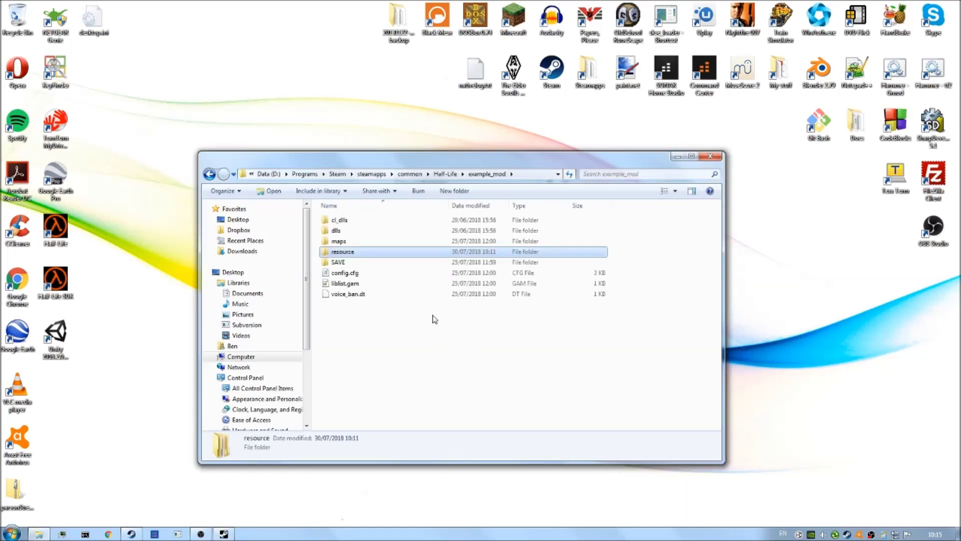
double_click(418, 255)
left_click(403, 223)
double_click(403, 223)
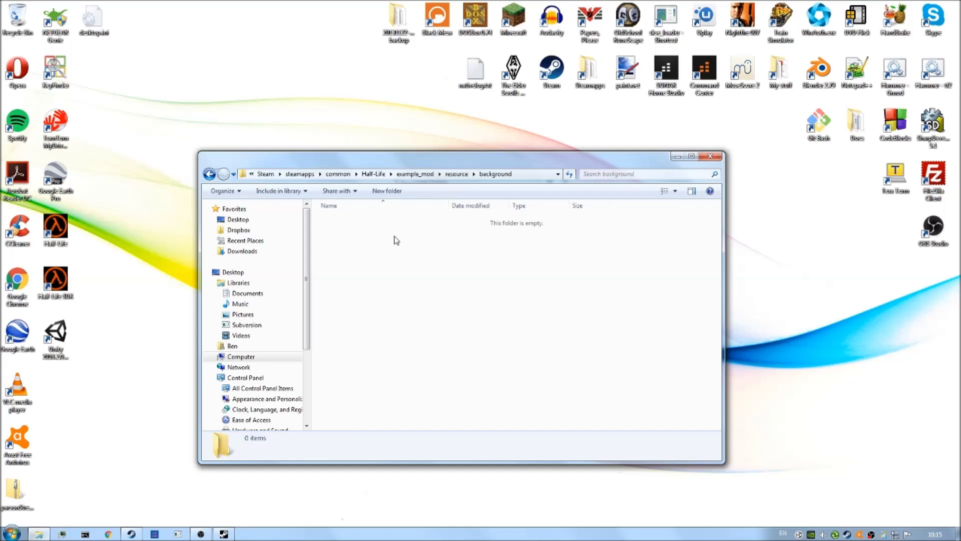
left_click(675, 157)
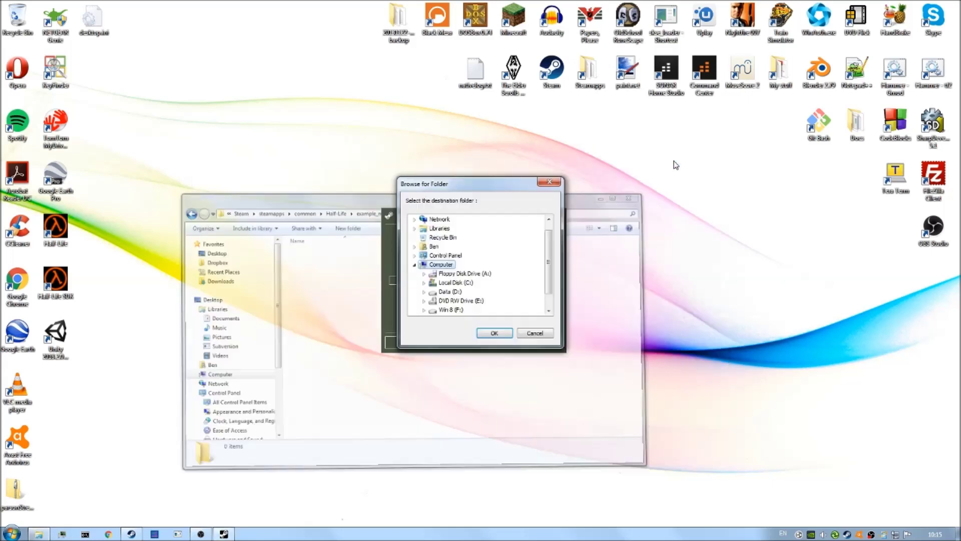
Step: In the folder picker, expand Data (D:) > Programs > Steam
left_click_drag(478, 187, 477, 193)
double_click(451, 297)
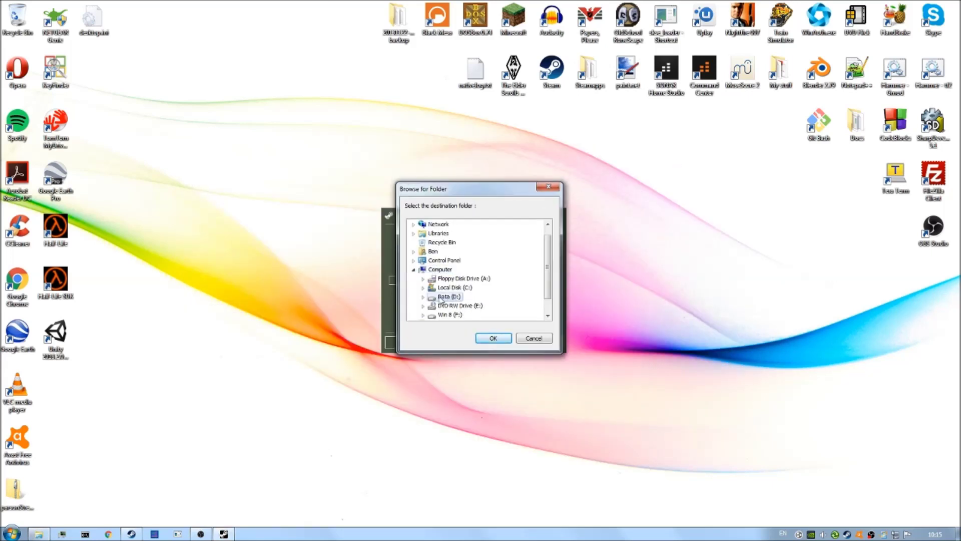
scroll(449, 299, "up", 3)
scroll(450, 280, "down", 1)
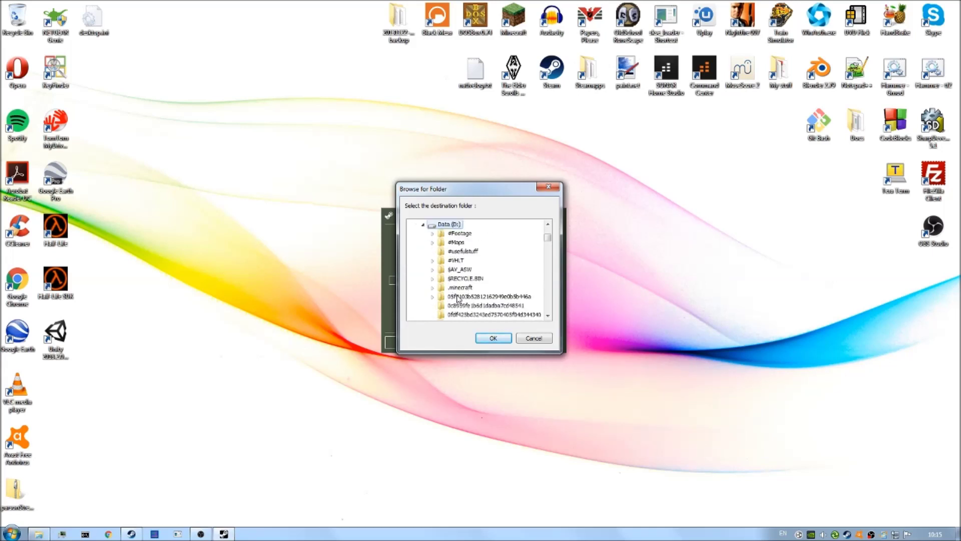
scroll(451, 256, "down", 10)
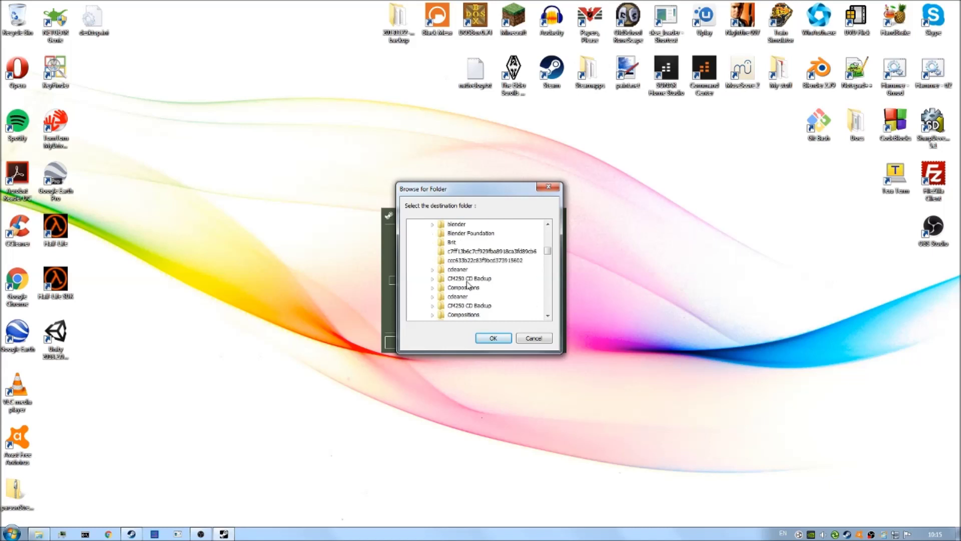
scroll(464, 283, "down", 5)
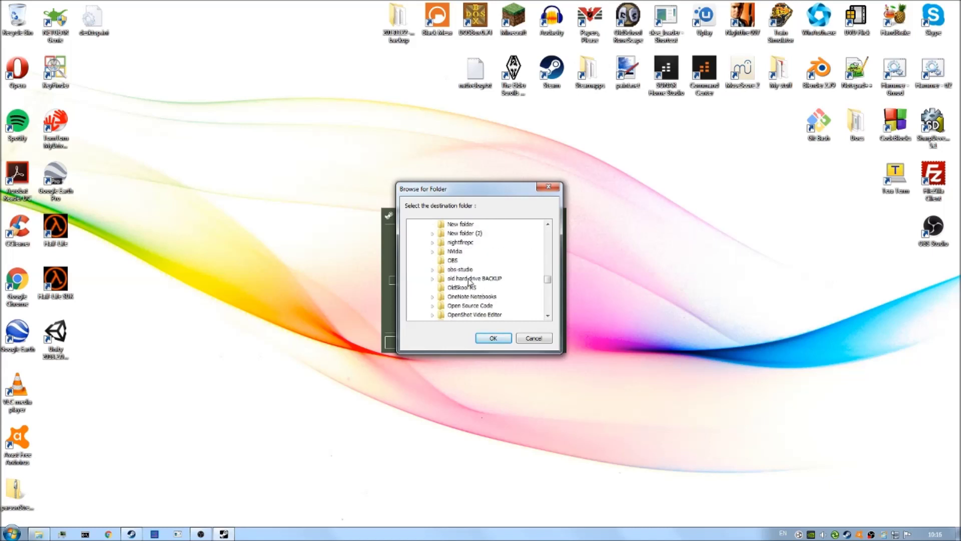
scroll(474, 281, "down", 6)
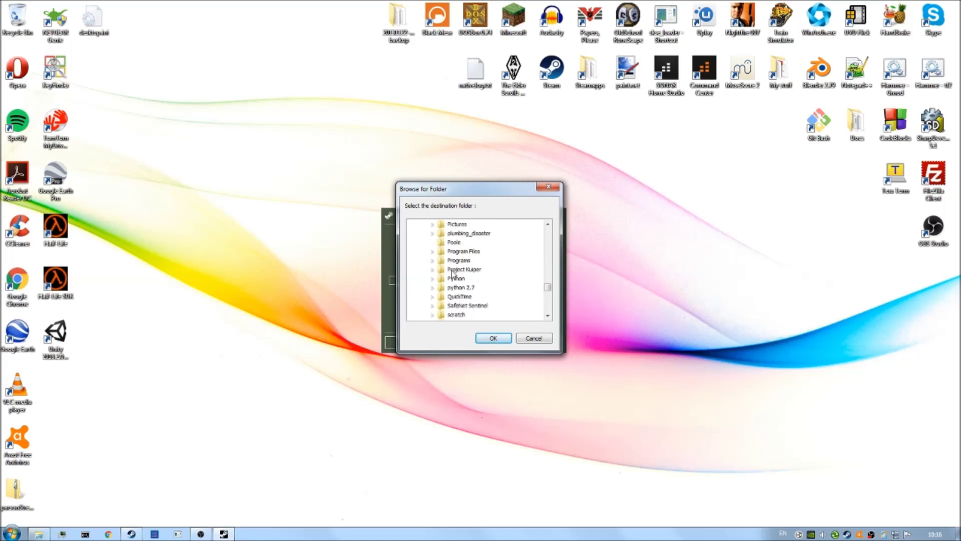
left_click(433, 261)
scroll(495, 280, "down", 4)
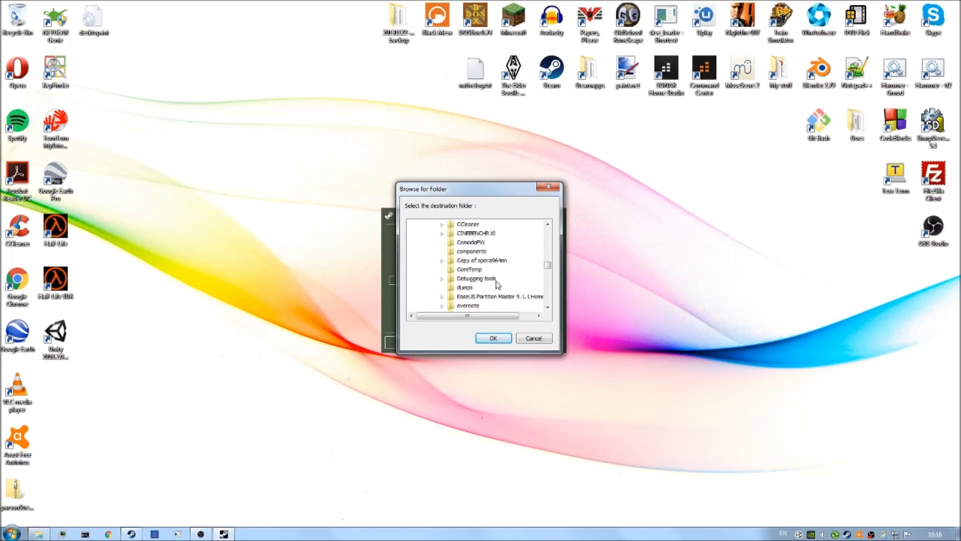
scroll(497, 282, "down", 8)
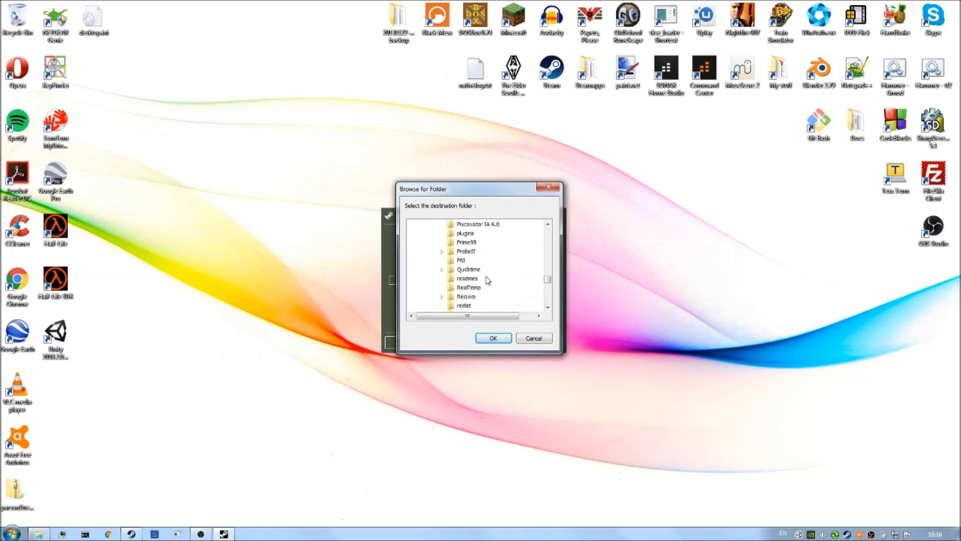
scroll(488, 281, "down", 3)
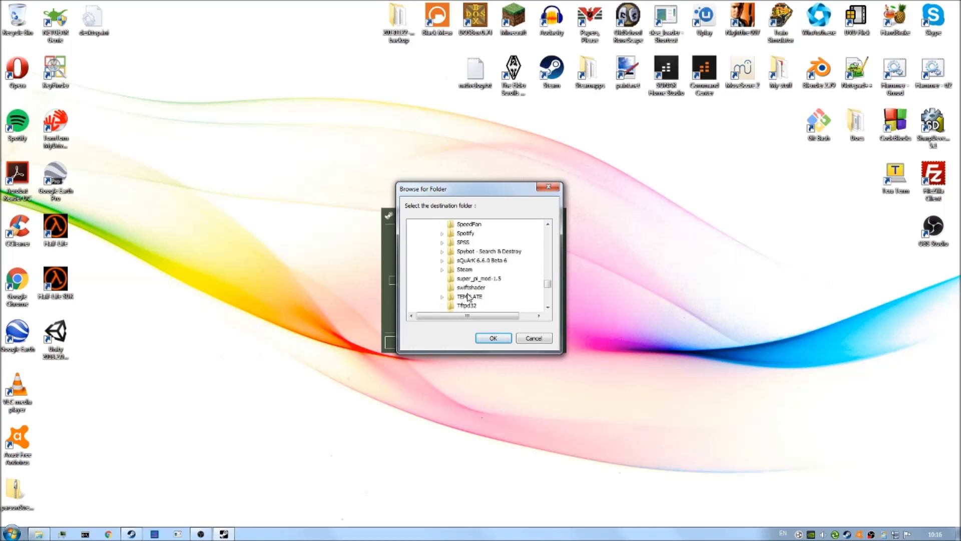
double_click(455, 269)
scroll(485, 260, "down", 2)
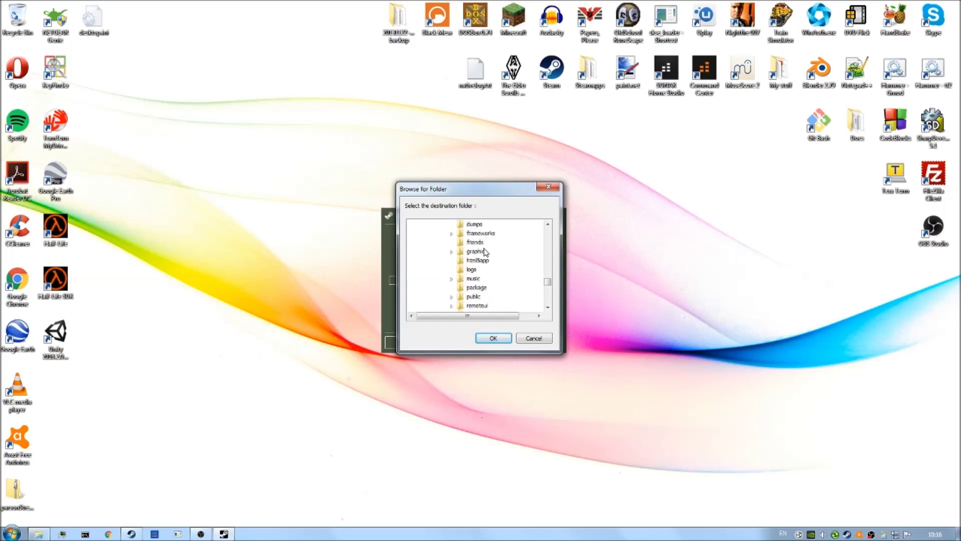
scroll(486, 260, "down", 3)
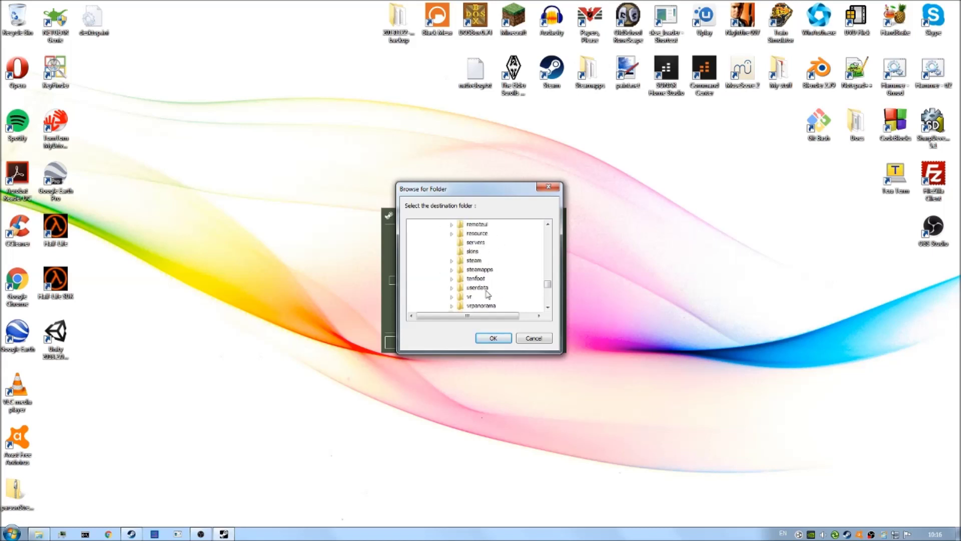
Step: Choose steamapps\common\Half-Life\example_mod\resource\background as the destination and confirm
left_click(453, 270)
left_click(492, 255)
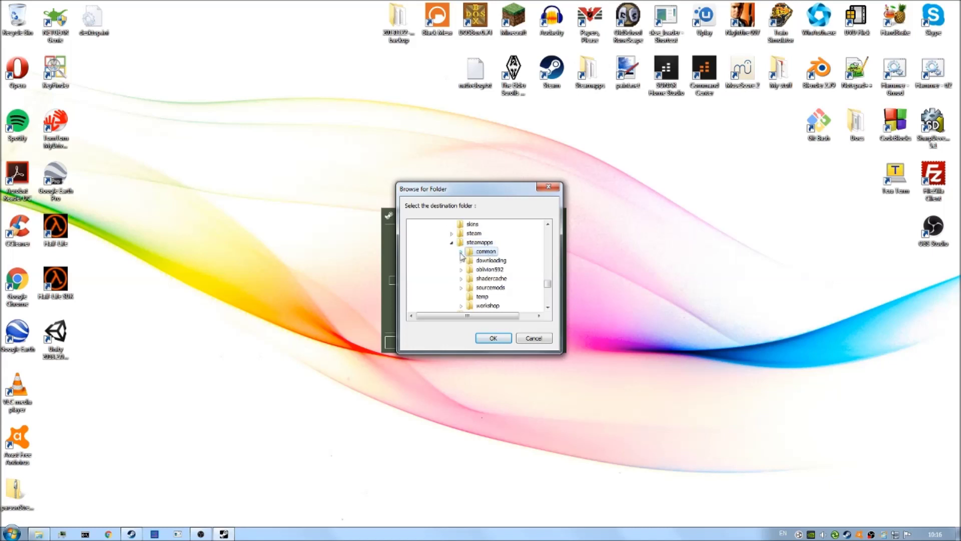
left_click(460, 252)
scroll(491, 285, "down", 5)
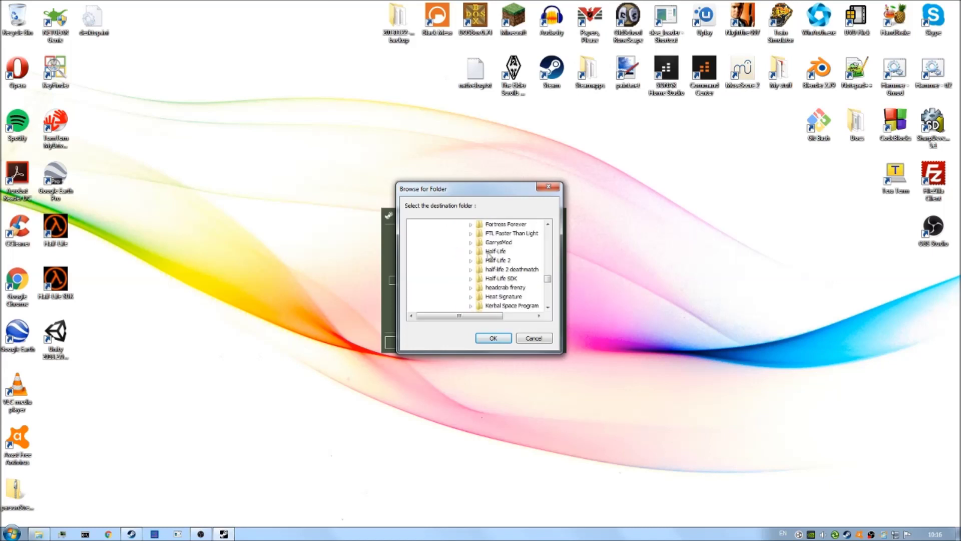
left_click(489, 253)
left_click(470, 252)
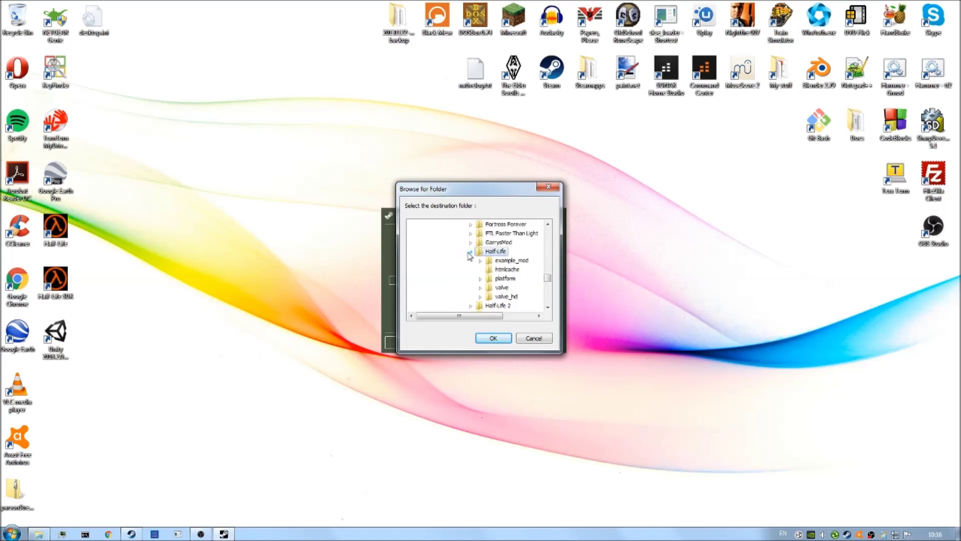
left_click(509, 260)
left_click(480, 261)
scroll(503, 268, "down", 1)
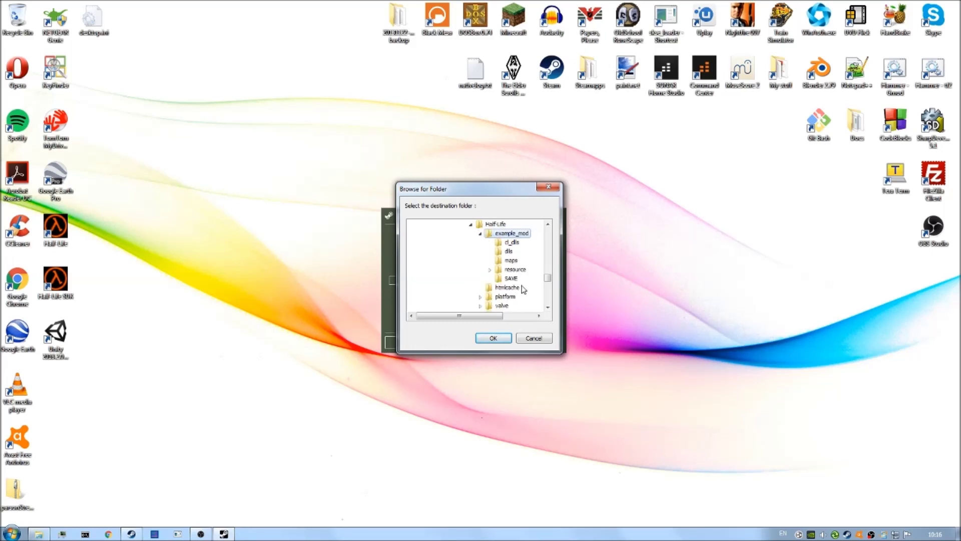
left_click(505, 270)
double_click(502, 273)
scroll(505, 263, "down", 1)
left_click(508, 252)
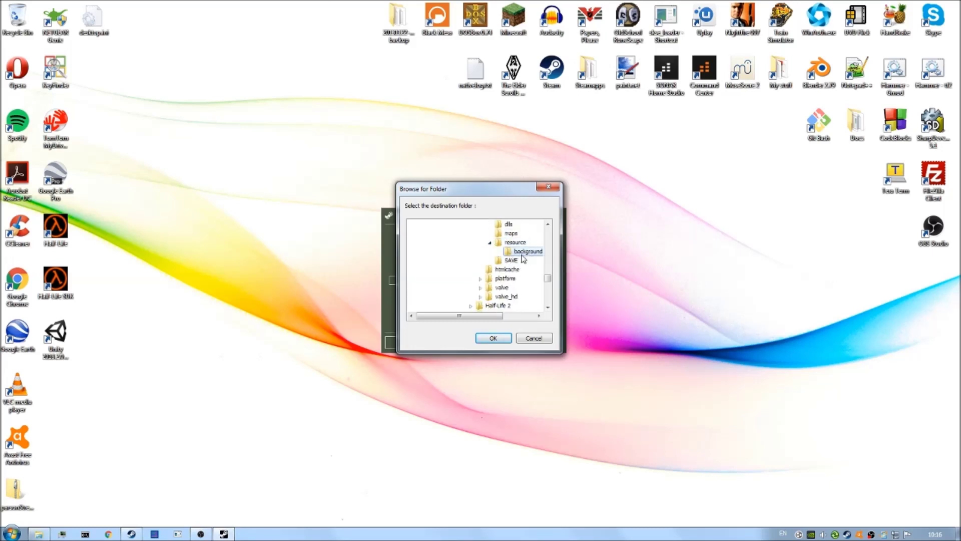
left_click(505, 337)
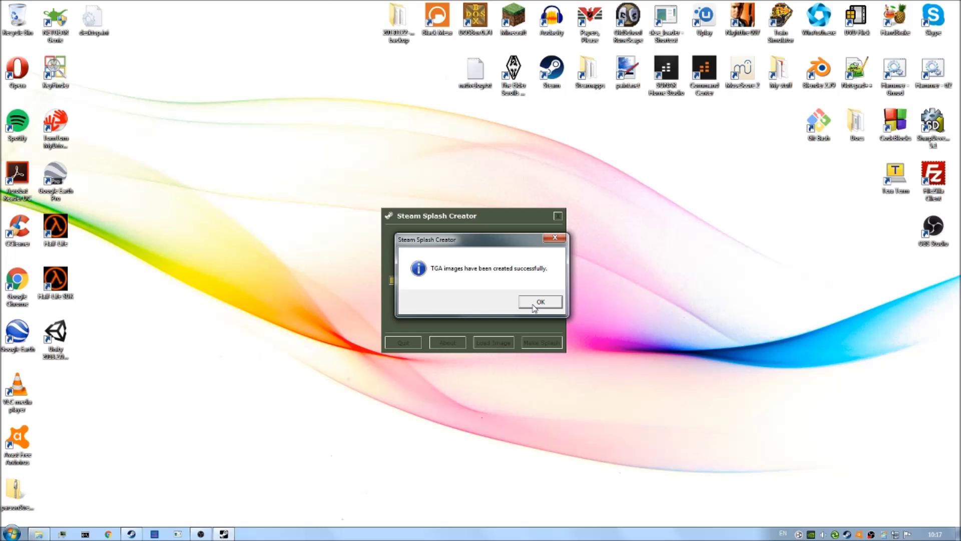
Step: Dismiss the TGA success message, quit Steam Splash Creator, and bring up the background folder
left_click(534, 304)
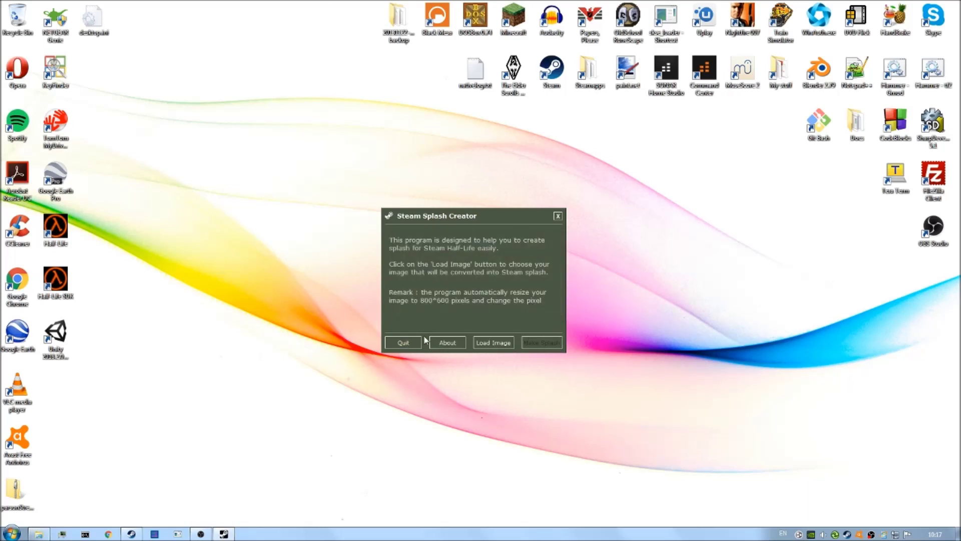
left_click_drag(443, 223, 445, 219)
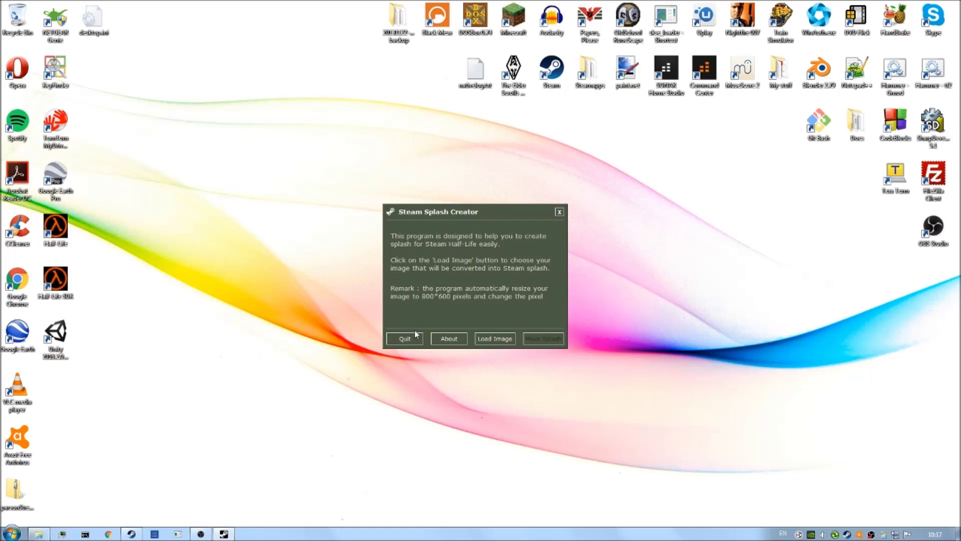
left_click(413, 337)
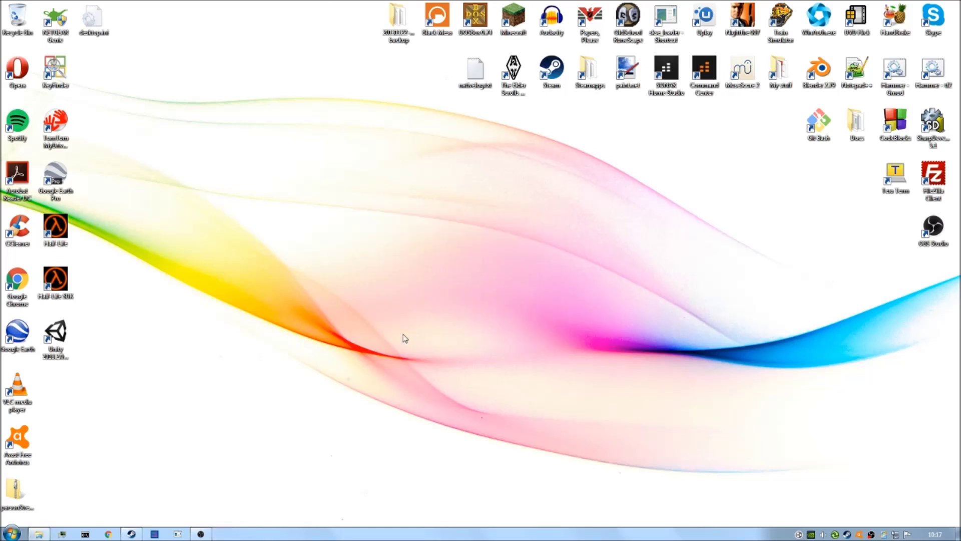
left_click(40, 534)
Step: Select the twelve generated loading TGA files in the background folder to confirm them
left_click_drag(381, 391, 406, 351)
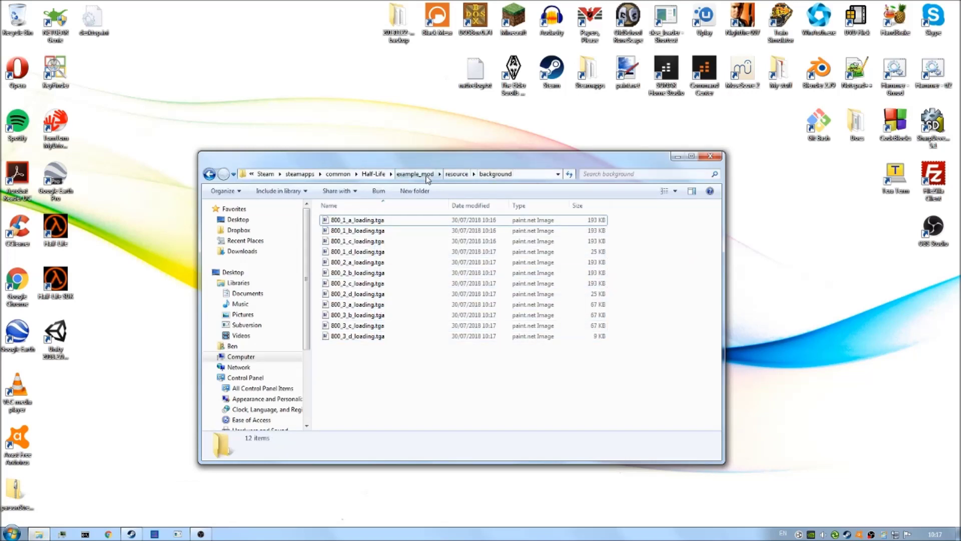
left_click_drag(369, 365, 390, 350)
left_click_drag(460, 358, 372, 373)
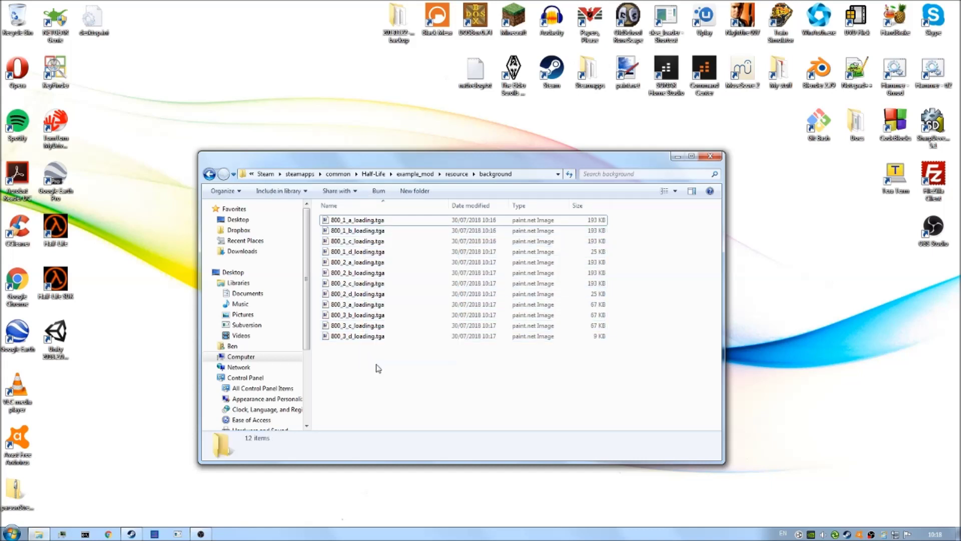
Step: Return Explorer to the example_mod folder and bring the Steam library forward
left_click(452, 175)
left_click(443, 174)
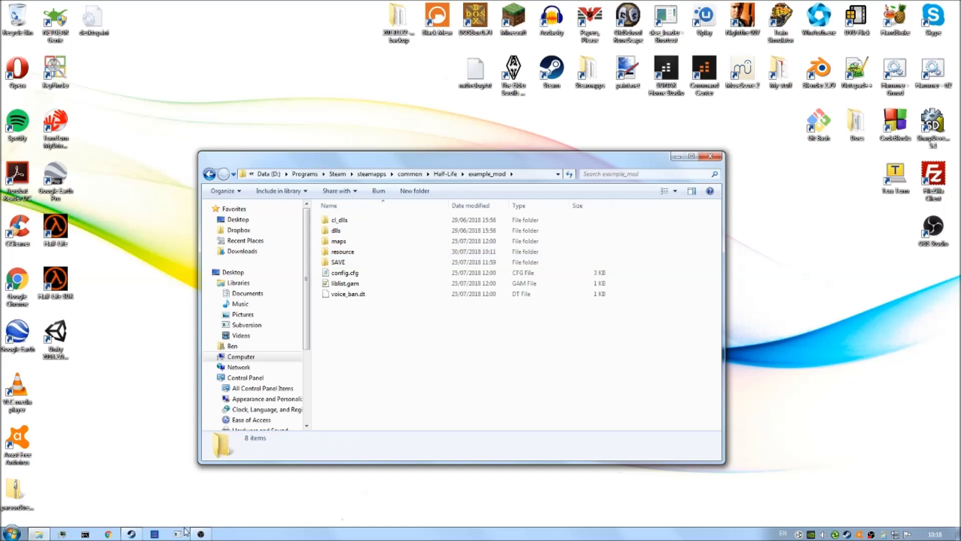
left_click(132, 534)
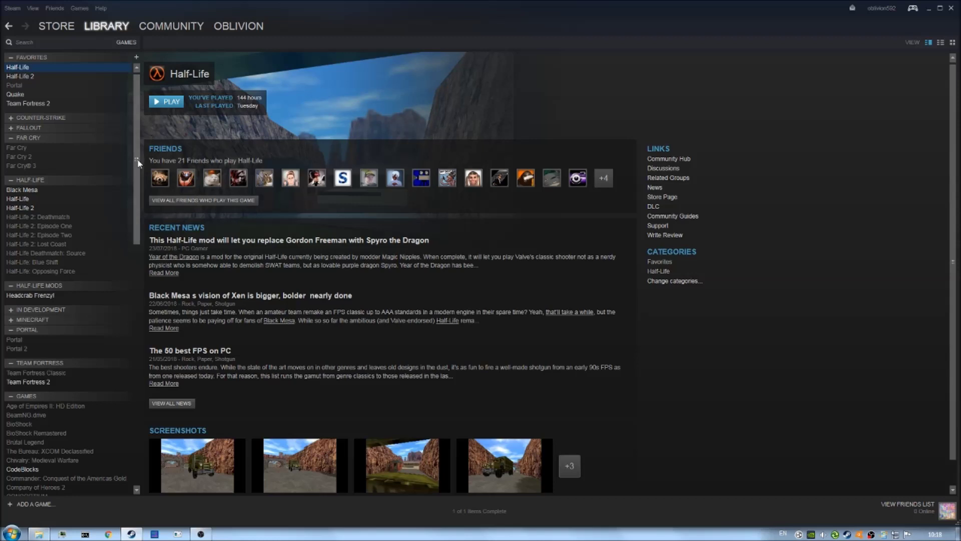
Step: Find My HL Mod in the Steam library list and launch it with PLAY
left_click_drag(137, 160, 129, 357)
left_click(120, 291)
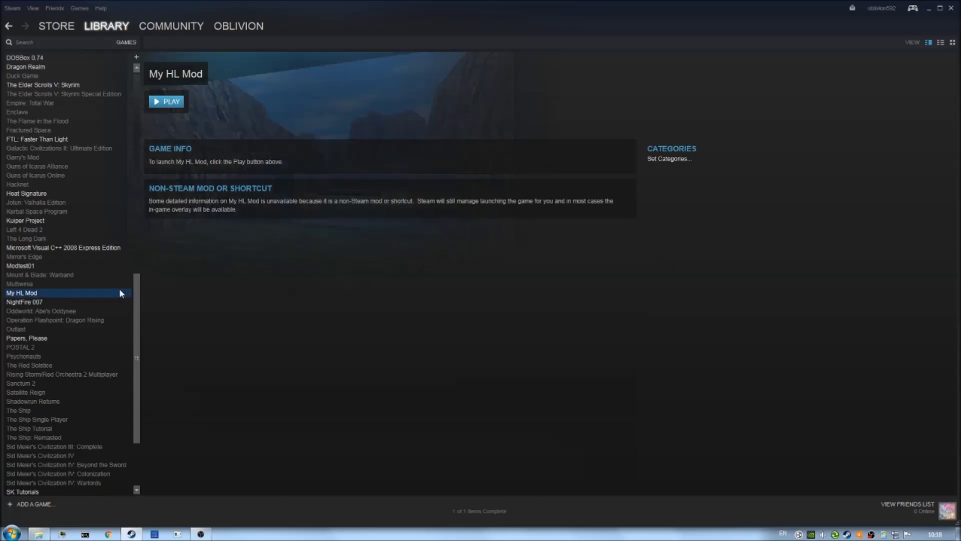
left_click(166, 104)
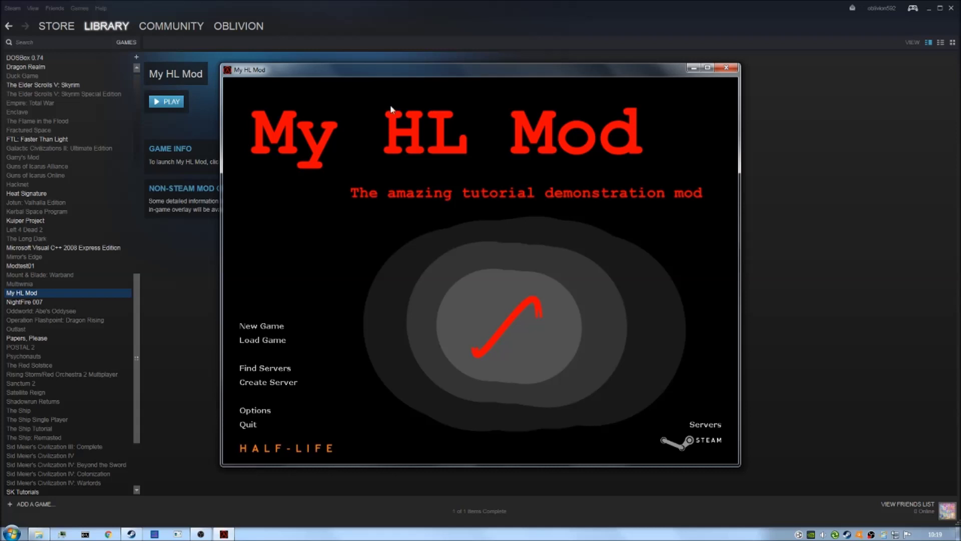
Step: Reposition the My HL Mod game window showing the red splash main menu
left_click_drag(417, 75, 426, 72)
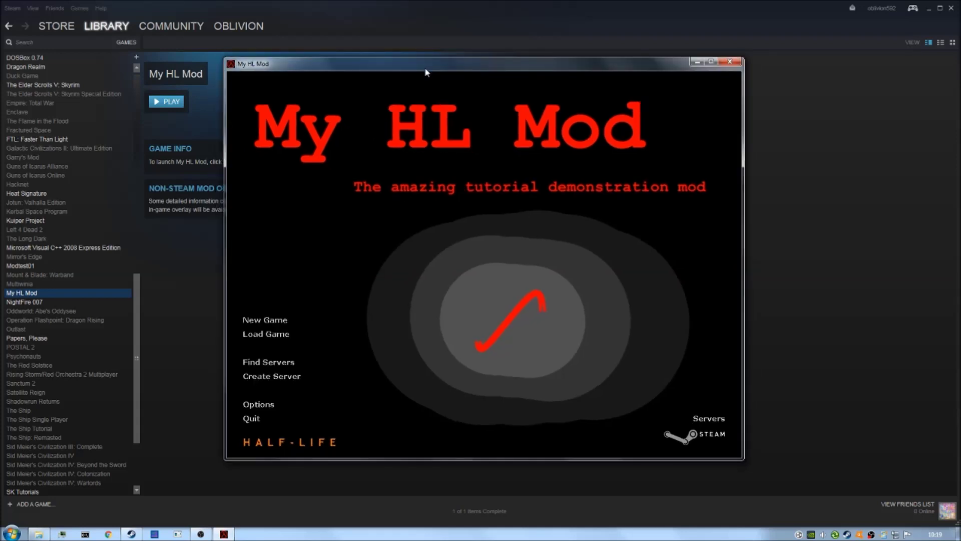